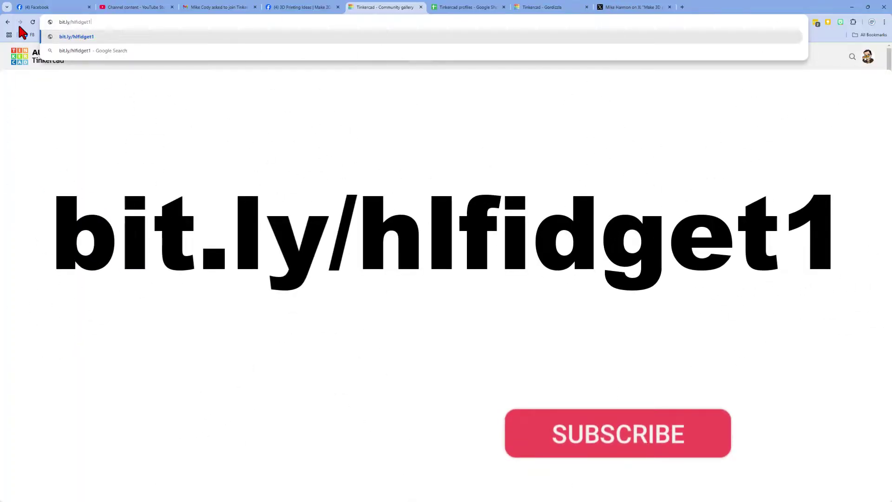
Step: Open the bit.ly/hlfidget1 Gingy clicky fidget design, add a reaction, and make an editable copy
key(Return)
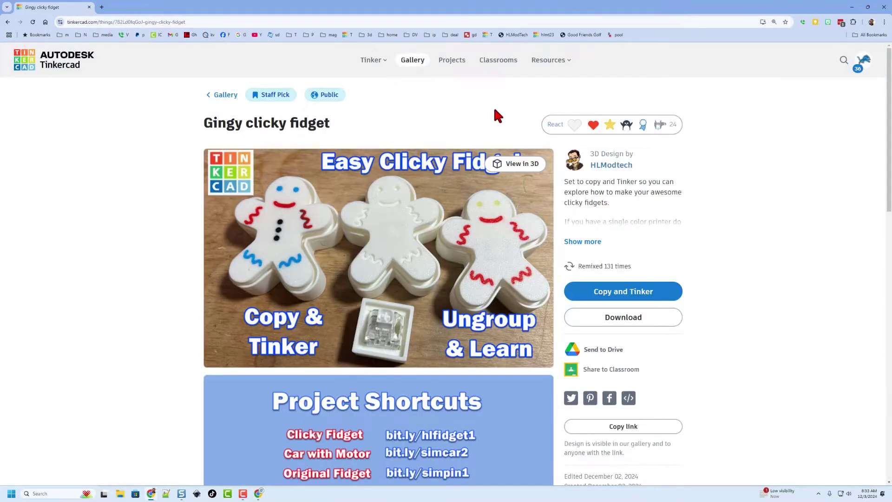
click(617, 124)
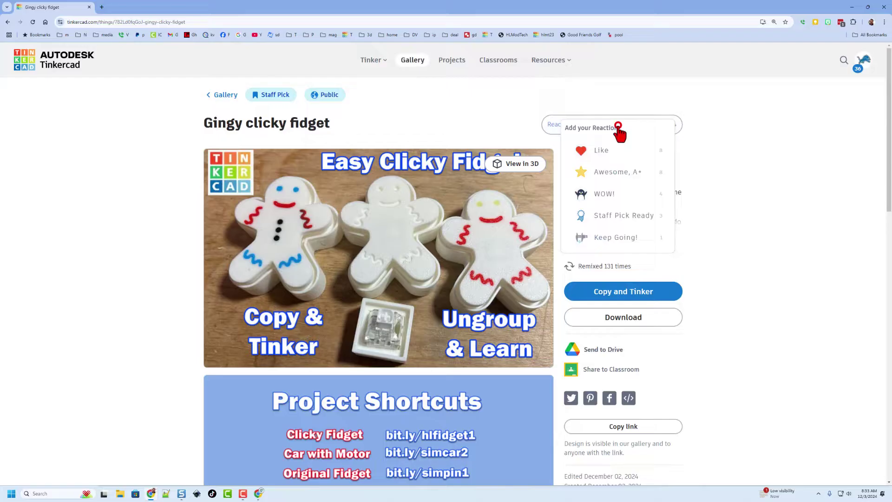
click(604, 193)
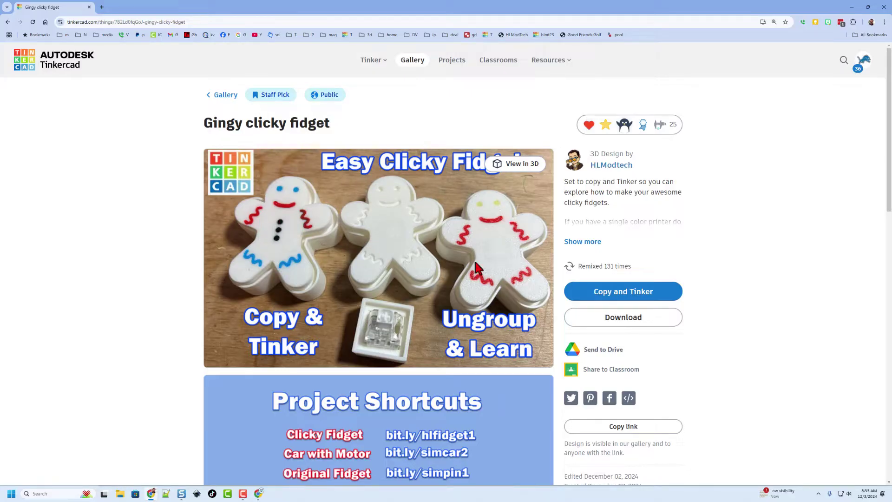
click(594, 297)
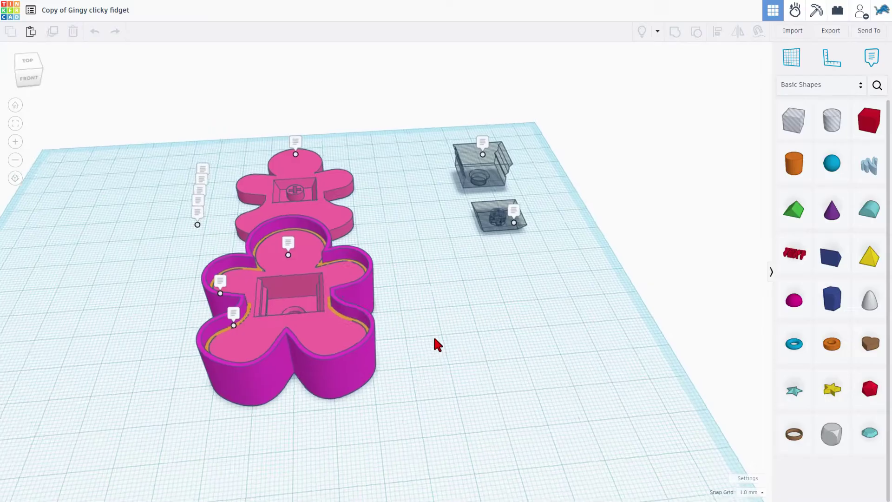
Step: Orbit to a near top-down view and select the upper grey key-cutout hole box
right_drag(434, 339, 348, 343)
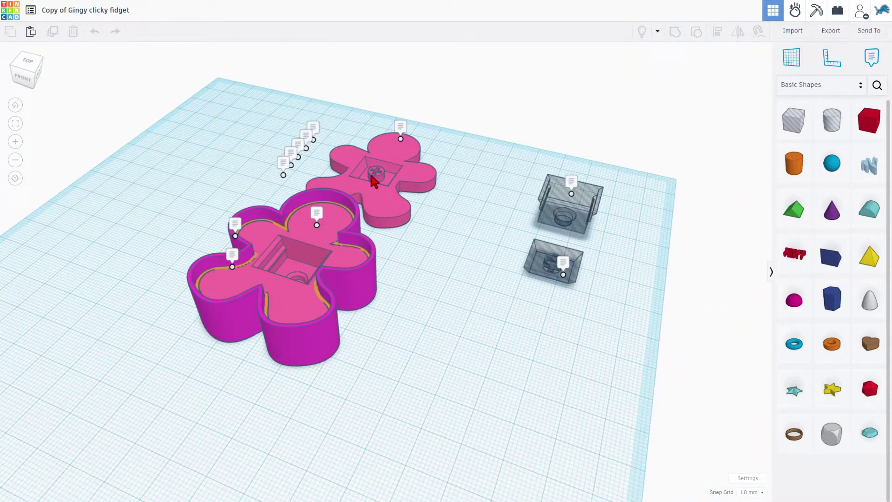
right_drag(243, 300, 358, 311)
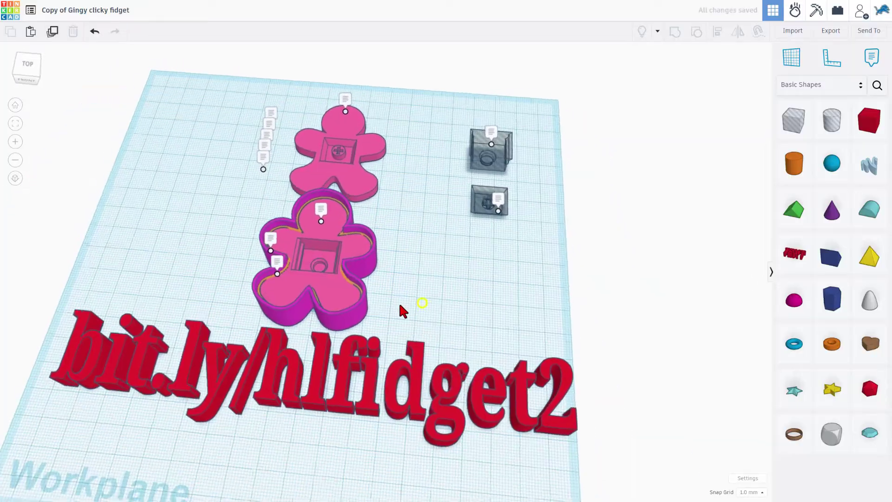
right_drag(404, 308, 429, 314)
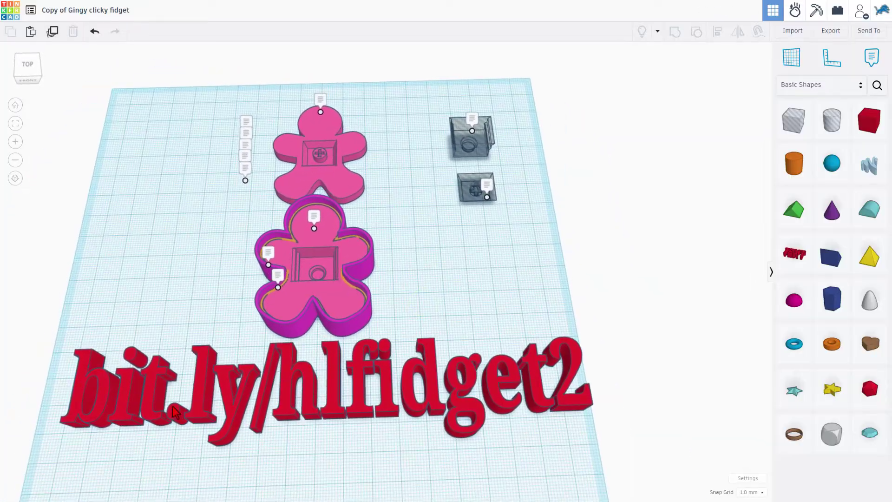
right_drag(374, 370, 450, 161)
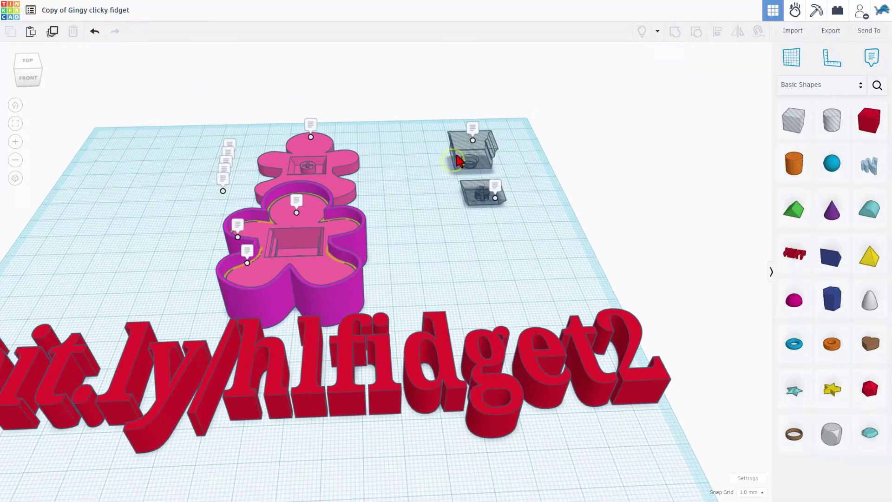
click(453, 154)
click(464, 199)
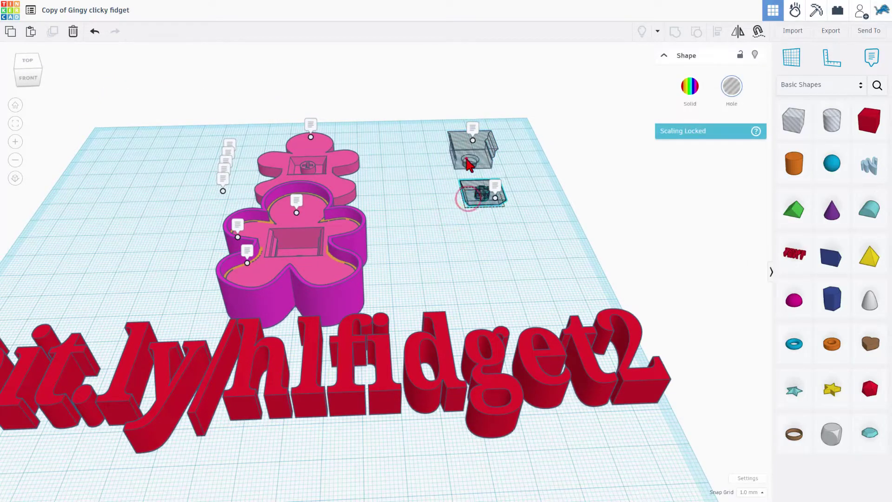
click(470, 154)
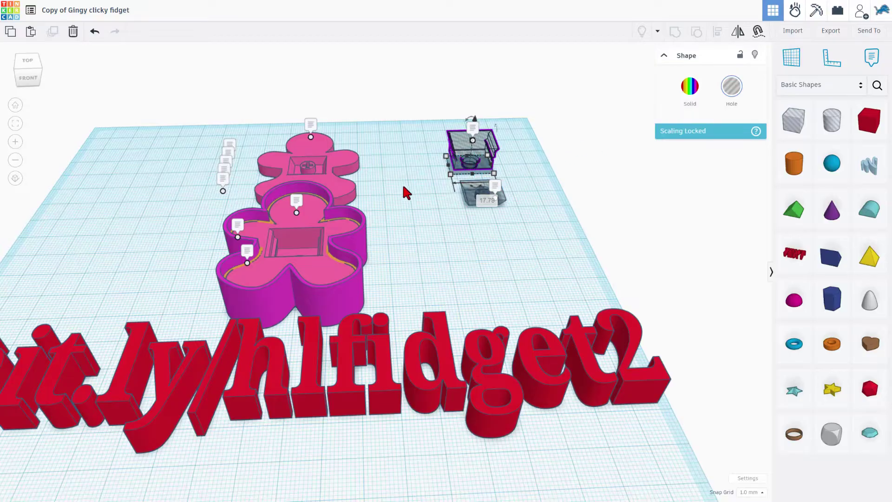
right_drag(454, 227, 476, 199)
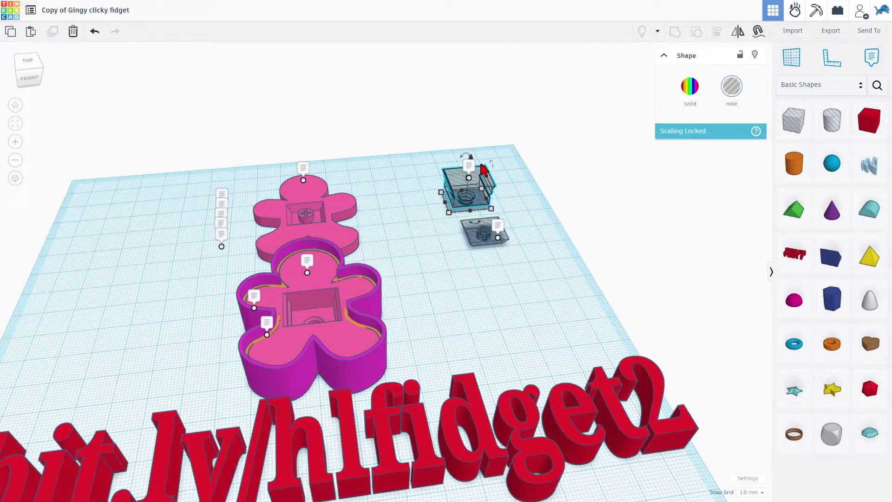
Step: Save the selected box to Your Creations as size-locked hole shape 'key cut out base'
click(827, 86)
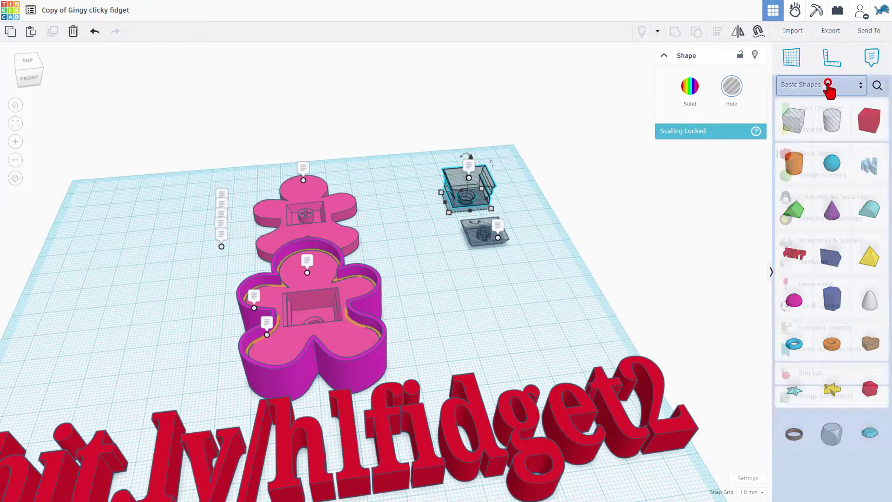
click(824, 81)
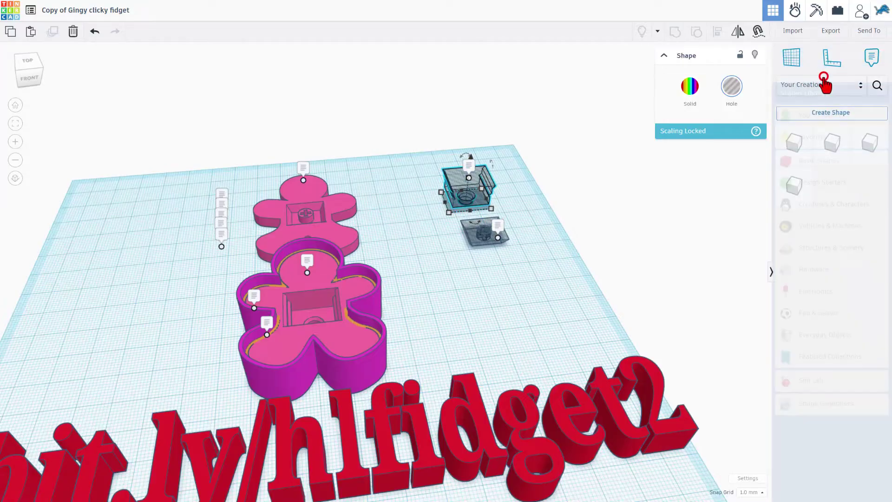
click(816, 113)
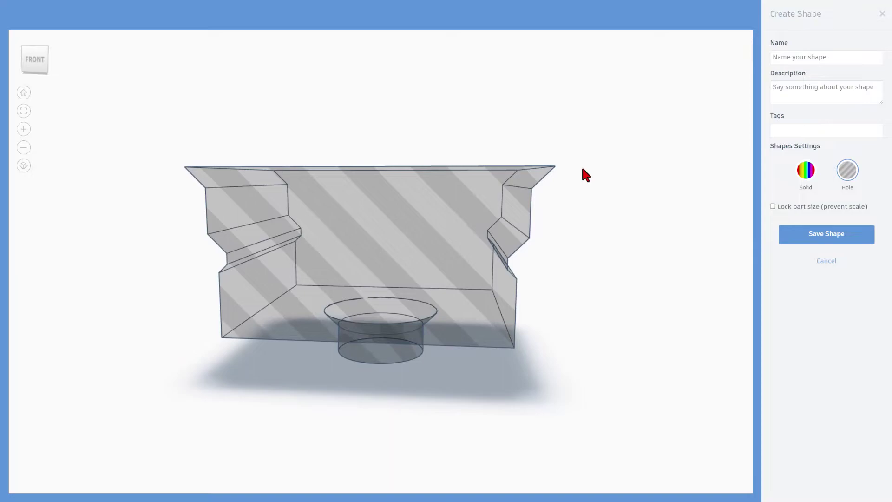
click(796, 56)
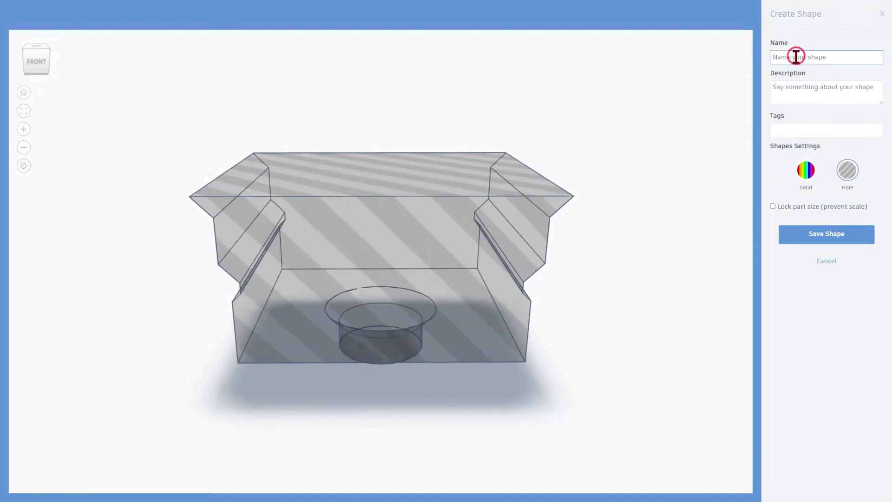
text(key cut out base)
click(842, 178)
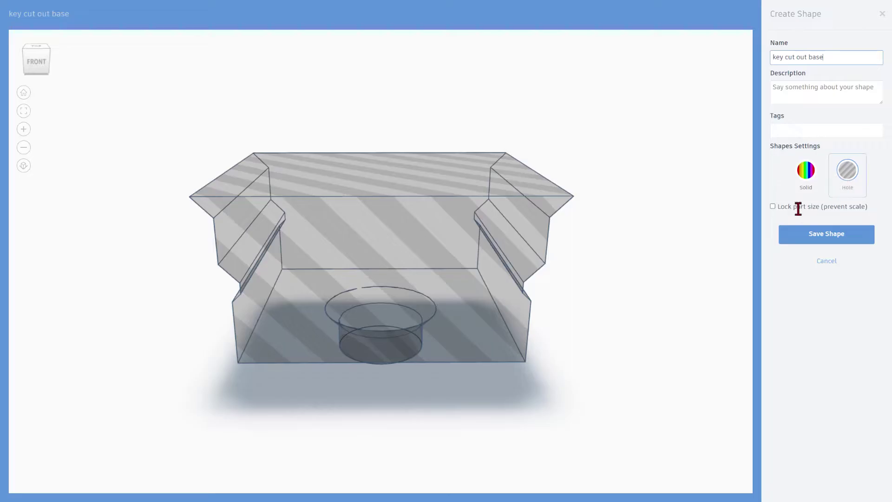
click(773, 206)
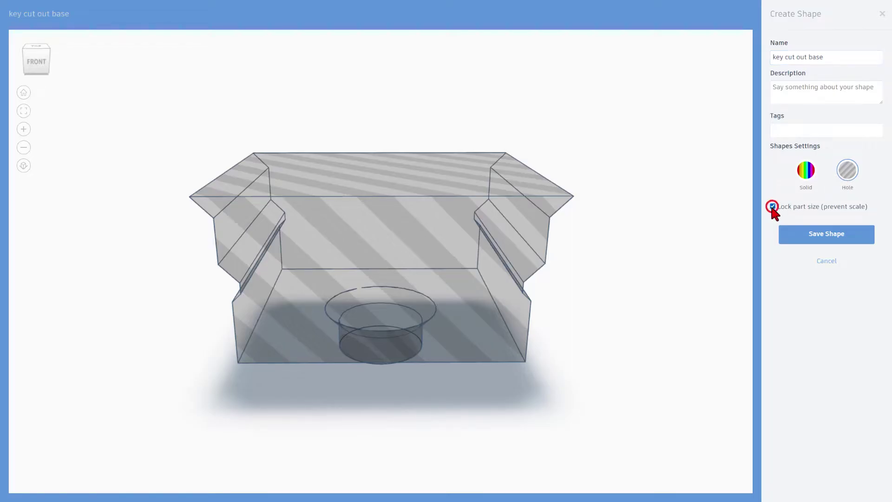
click(797, 237)
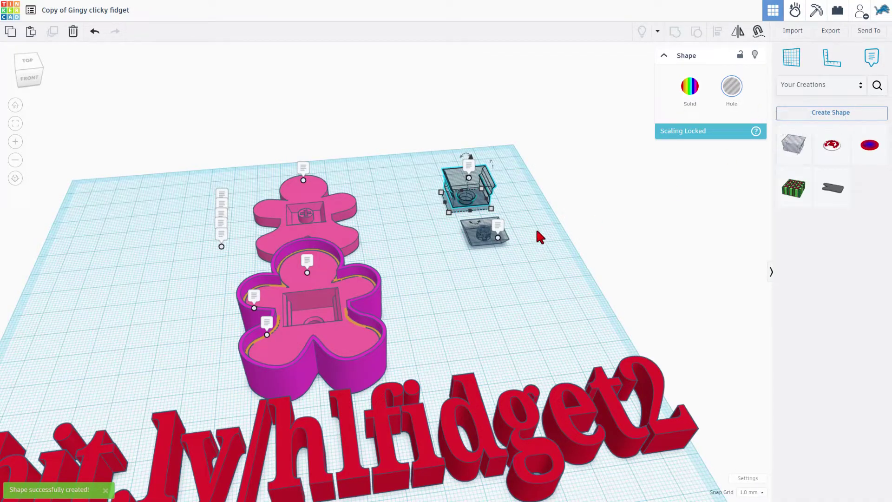
Step: Save the lower hole box as size-locked shape 'key cap cutout' in Your Creations
click(488, 245)
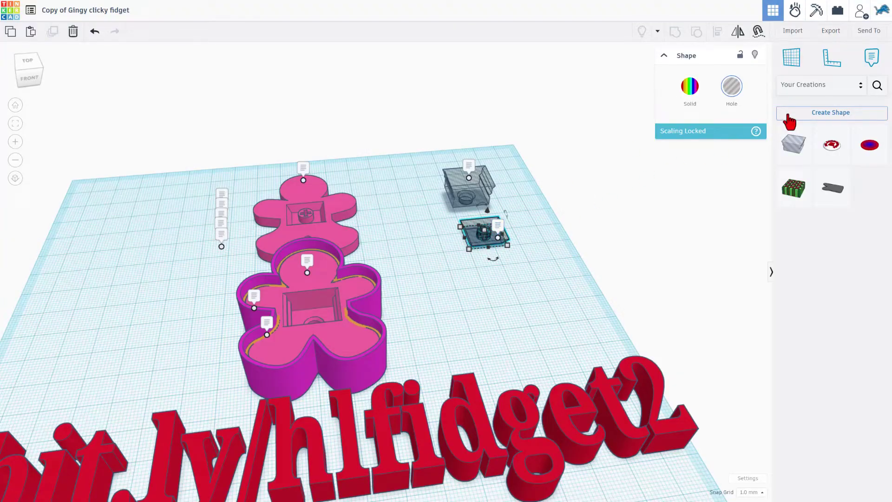
click(788, 114)
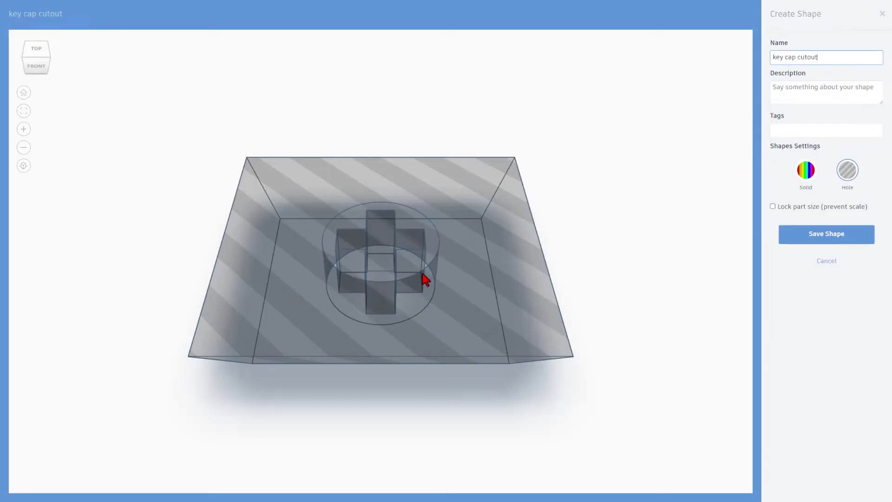
click(772, 206)
click(787, 234)
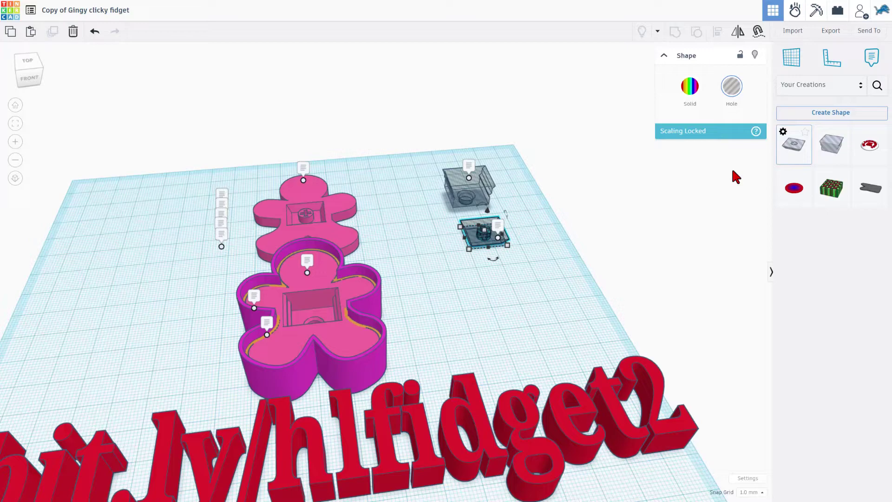
right_drag(490, 288, 464, 286)
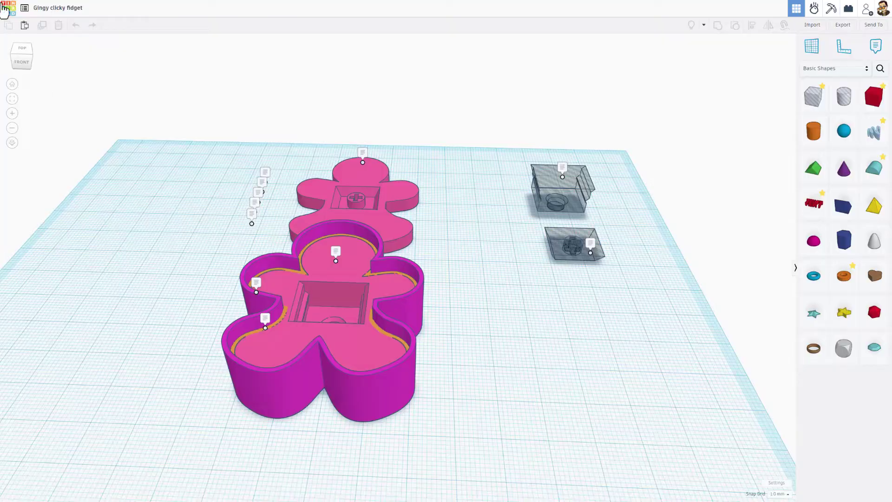
Step: Start a new 3D design and show Your Creations in the shapes panel
click(10, 17)
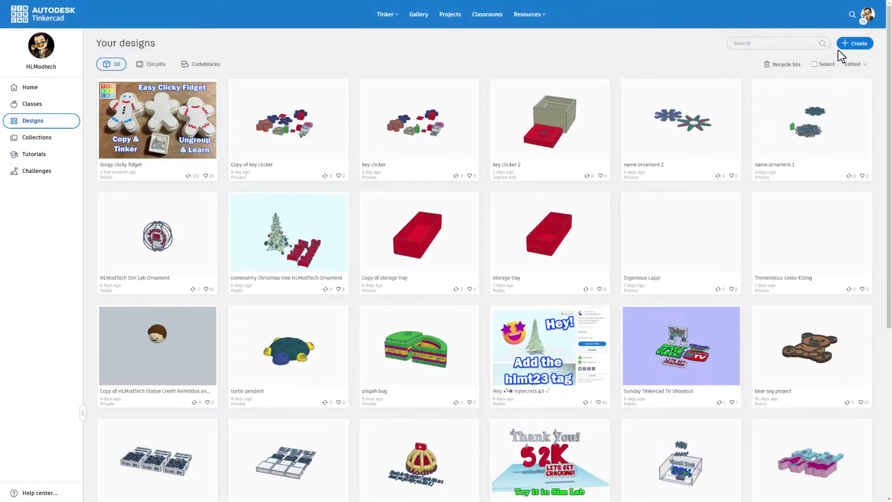
click(843, 46)
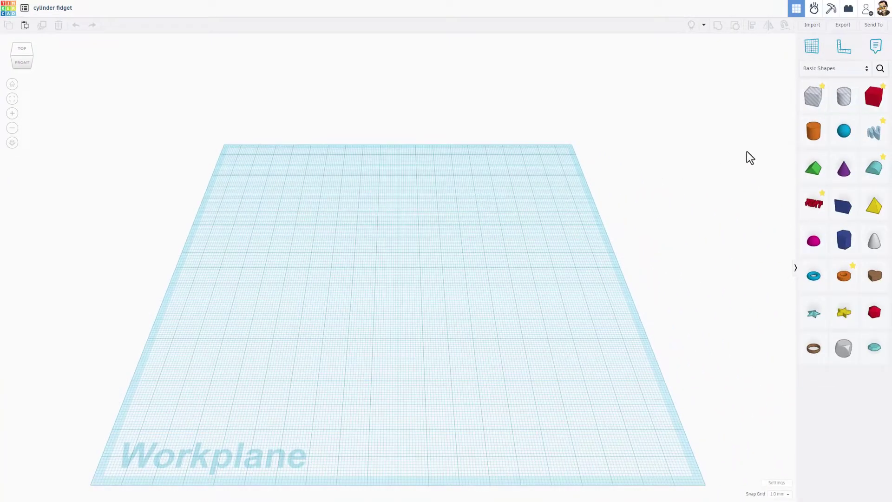
click(818, 70)
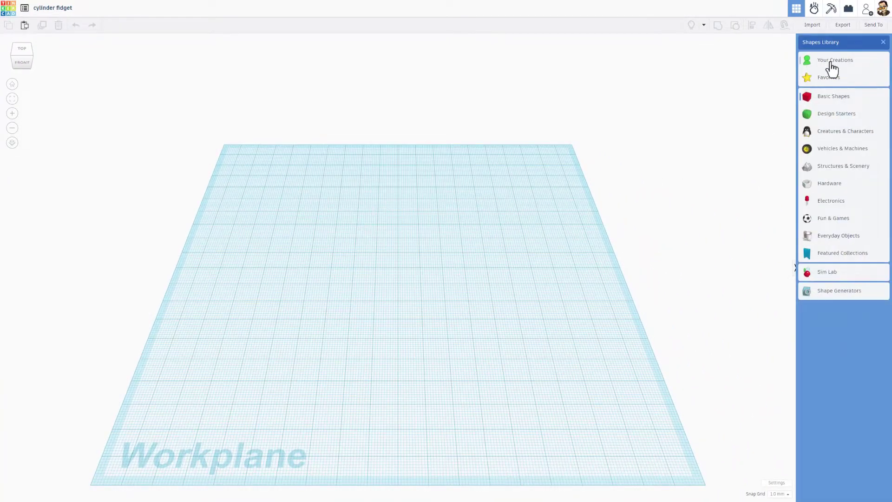
click(832, 62)
Step: Place both saved key hole shapes on the new design's workplane
drag(810, 125, 527, 194)
drag(831, 117, 539, 221)
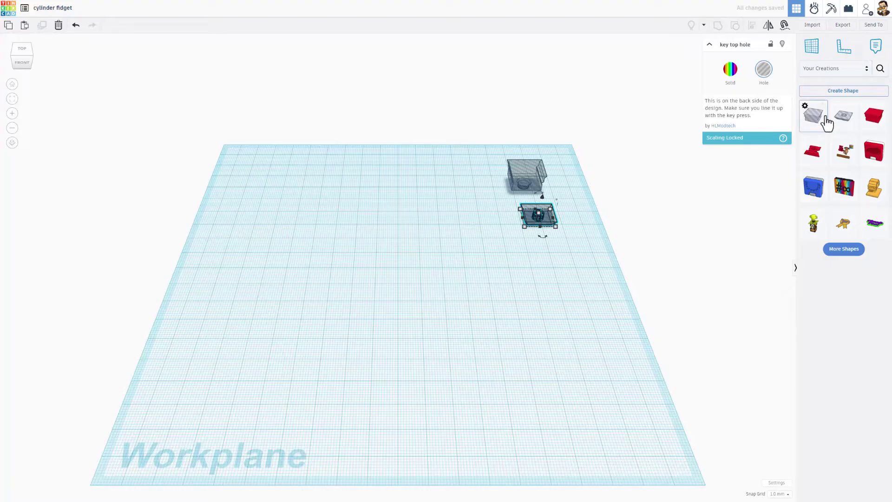
click(833, 71)
click(833, 96)
right_drag(604, 241, 548, 244)
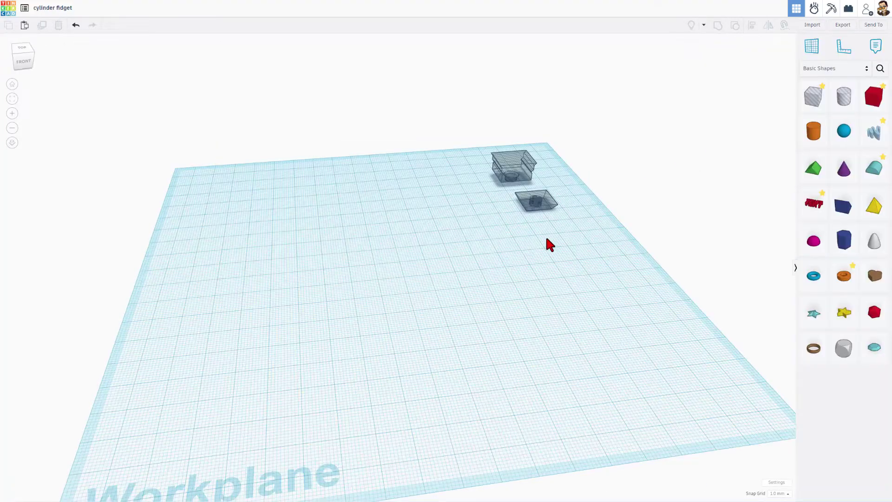
Step: Add a 64-sided cylinder and scale it evenly to 30 wide and deep
drag(813, 132, 402, 226)
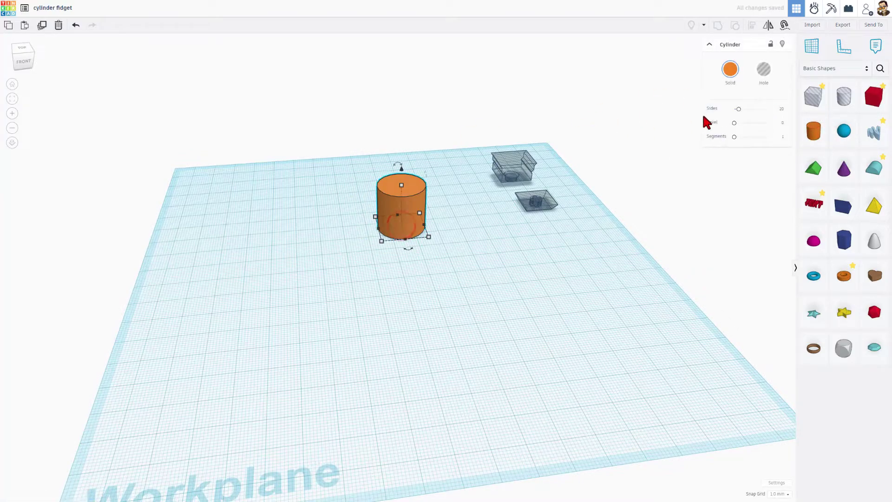
drag(739, 109, 764, 109)
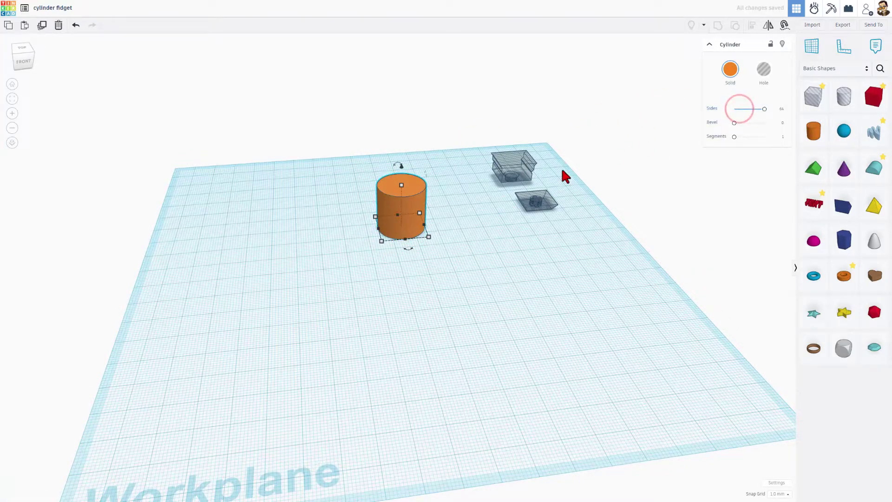
click(507, 188)
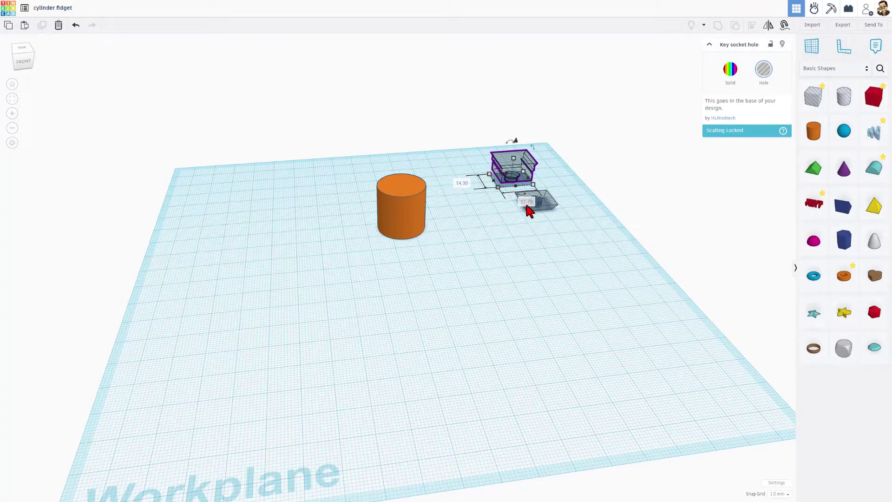
click(407, 225)
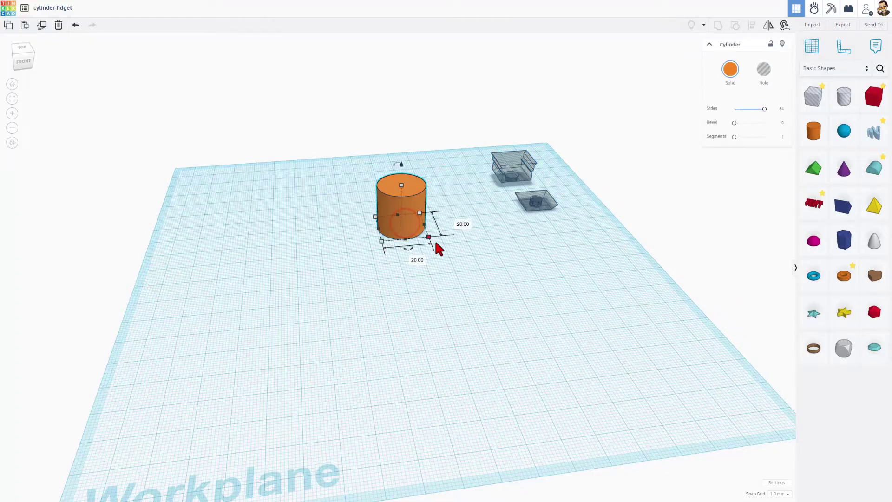
shift+drag(427, 239, 439, 245)
text(30)
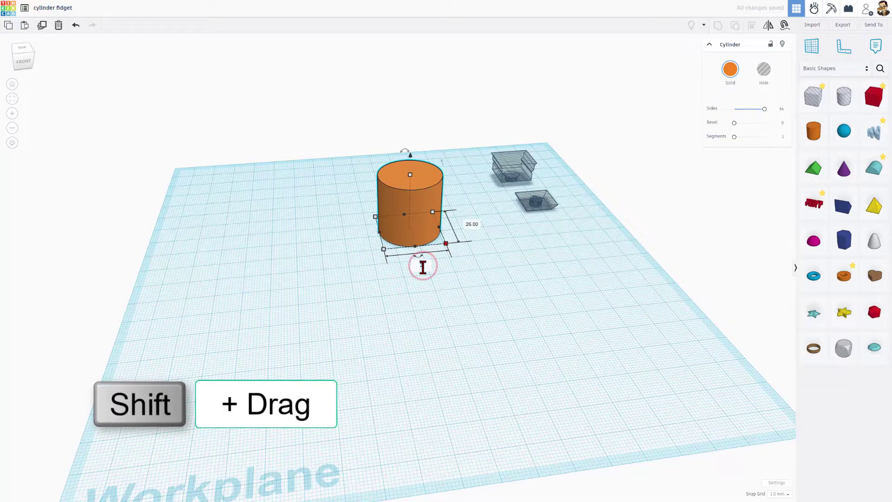
key(Return)
click(510, 165)
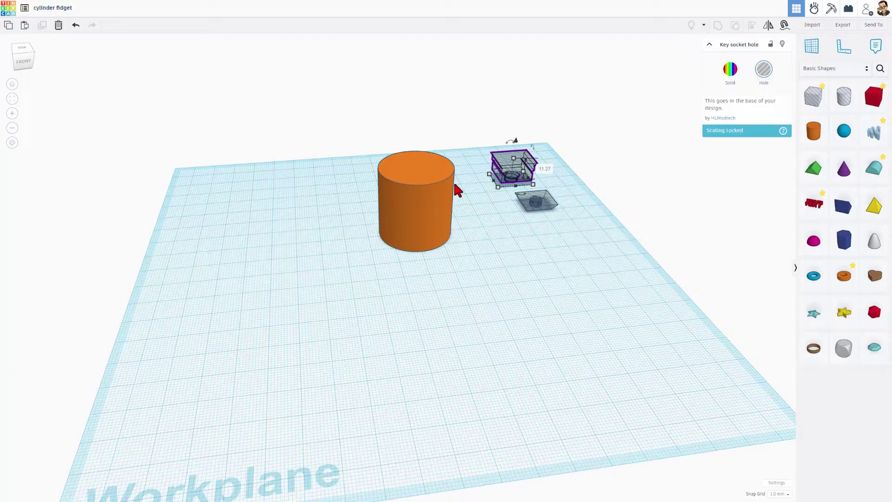
Step: Set the cylinder's height to 12 and select it together with the key socket hole
click(416, 168)
click(451, 200)
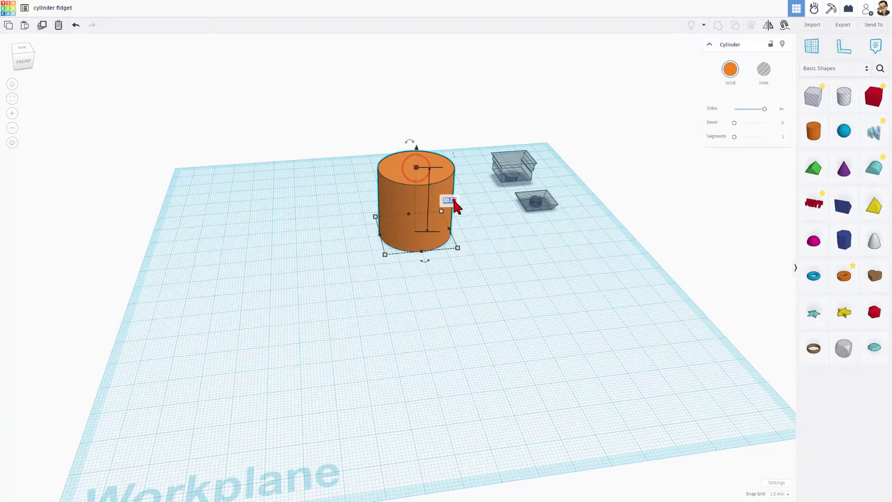
text(12)
key(Return)
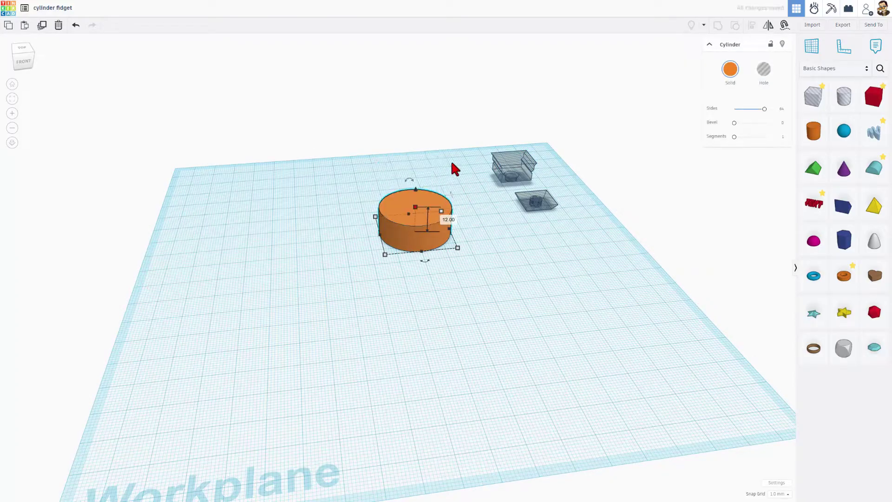
click(454, 144)
drag(379, 138, 500, 241)
Step: Align the key socket hole centred on the cylinder and flush with its top
key(l)
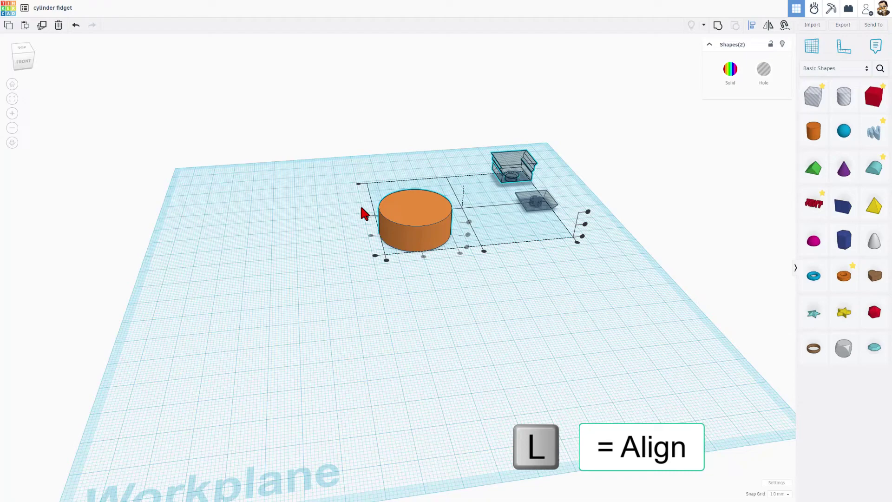
click(420, 210)
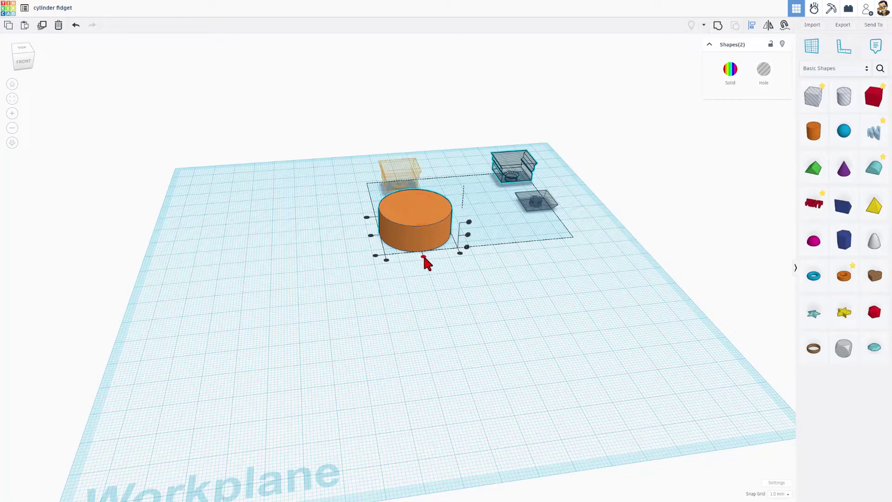
click(423, 255)
click(17, 64)
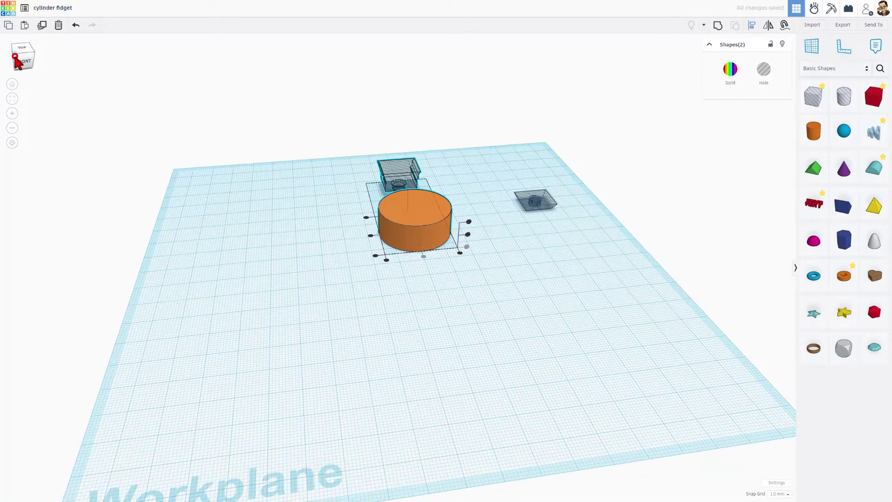
click(353, 249)
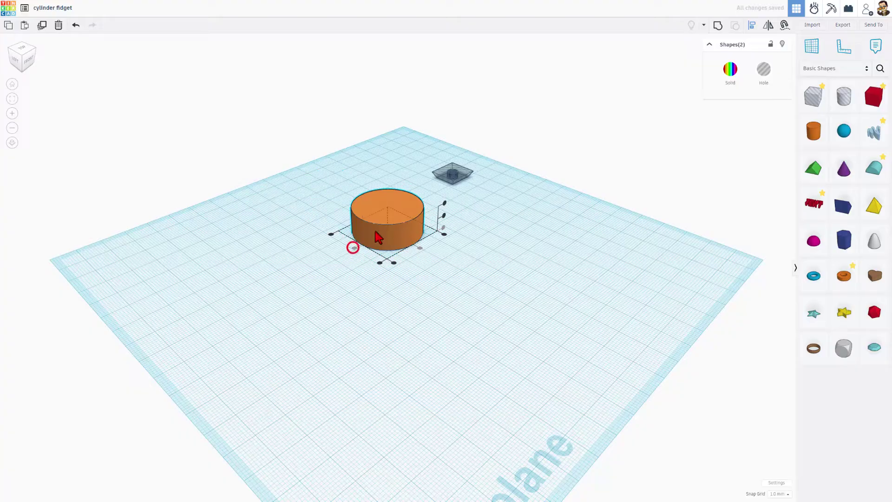
click(445, 203)
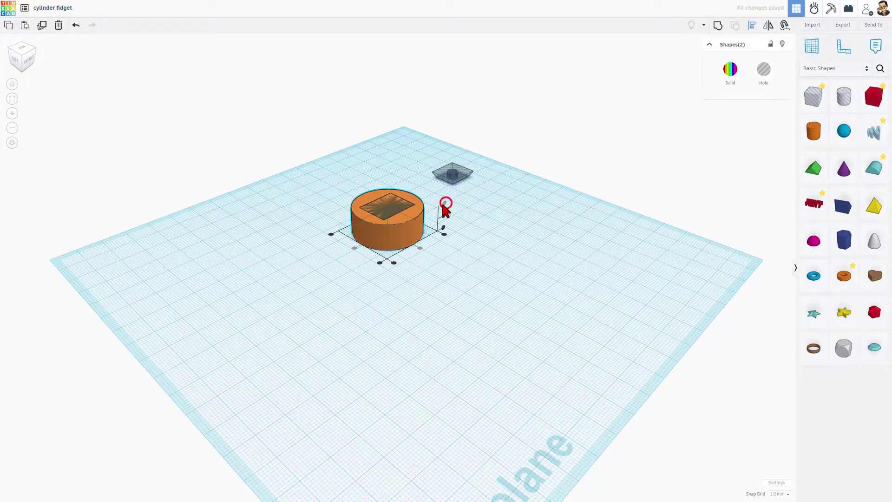
Step: Group the cylinder and hole into one shape, cutting the square socket
click(433, 195)
right_drag(433, 195, 332, 219)
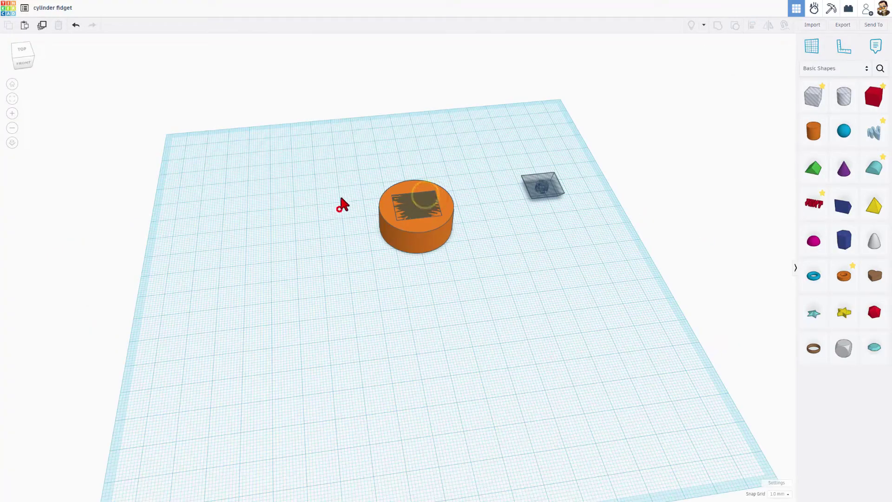
click(340, 207)
drag(349, 173, 421, 251)
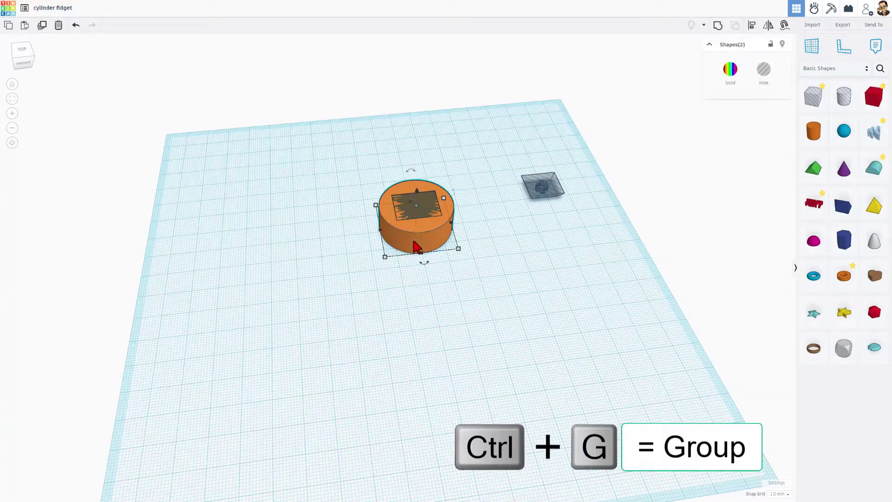
key(ctrl+g)
mouse_move(331, 198)
right_down()
mouse_move(422, 246)
mouse_move(346, 225)
mouse_move(341, 186)
right_up()
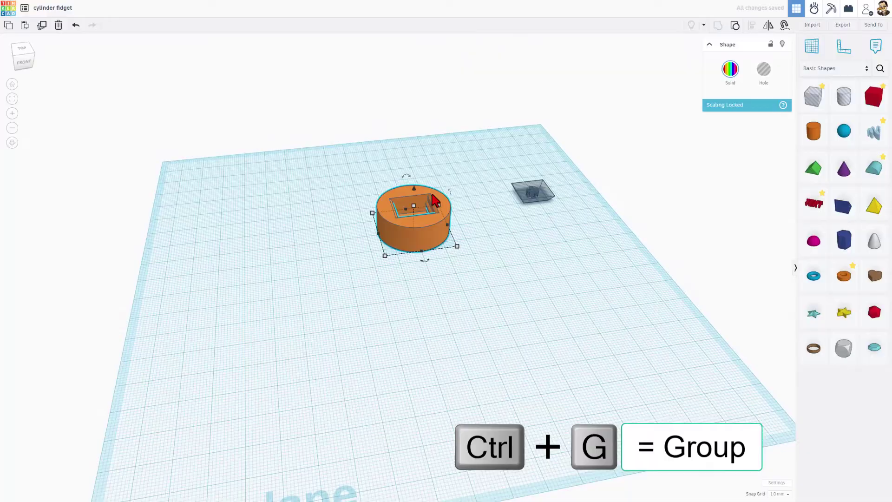
scroll(434, 200, up, 1)
middle_drag(409, 200, 417, 292)
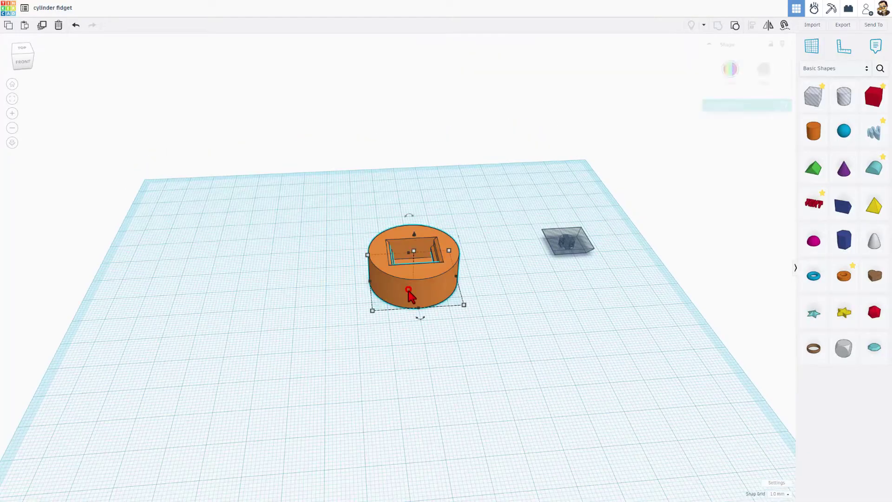
click(453, 330)
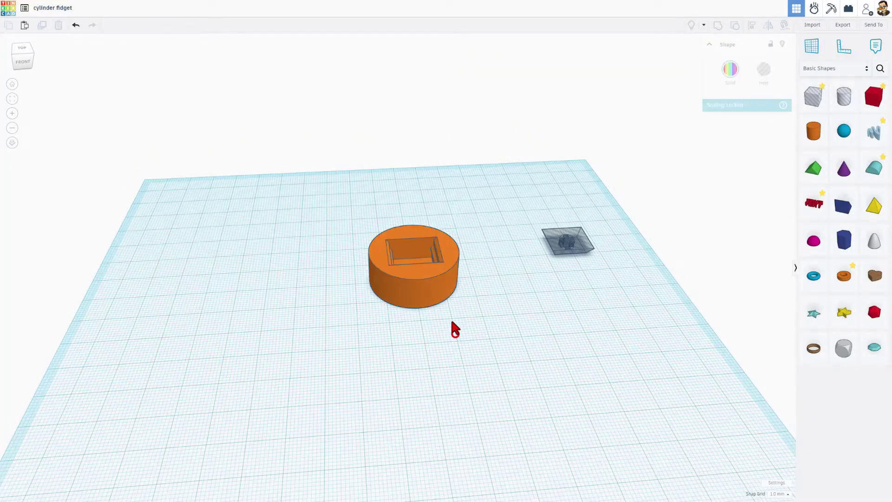
Step: Add a tube beside the cylinder with radius 17 and wall thickness 1
click(434, 292)
drag(840, 285, 328, 294)
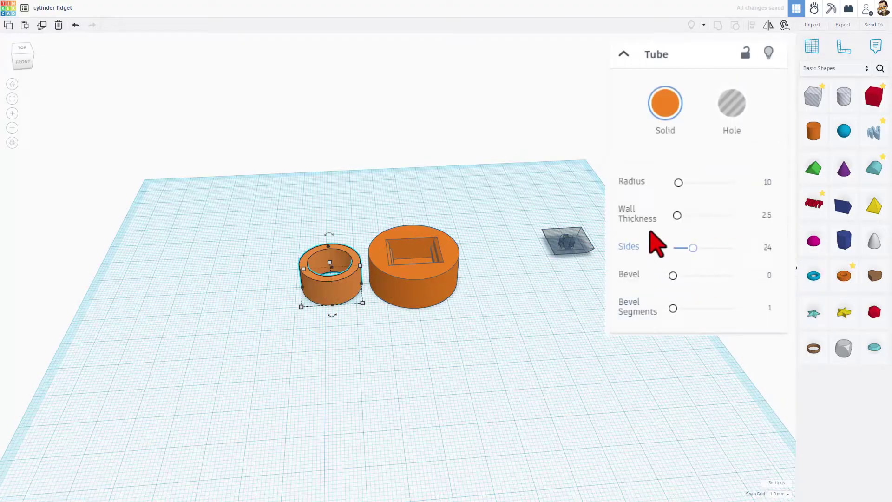
click(429, 290)
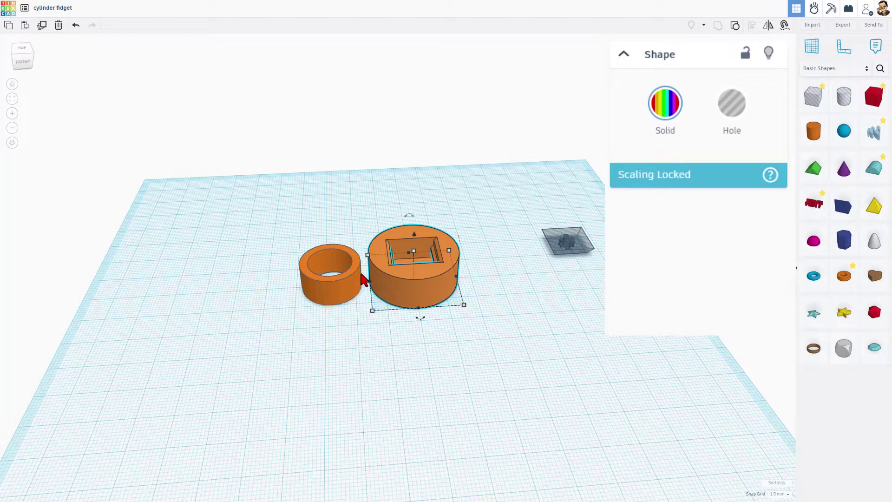
click(337, 294)
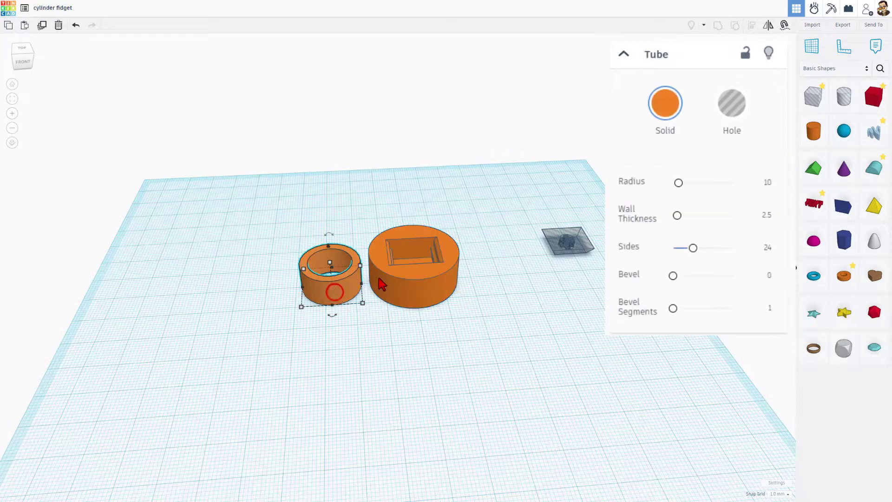
click(767, 183)
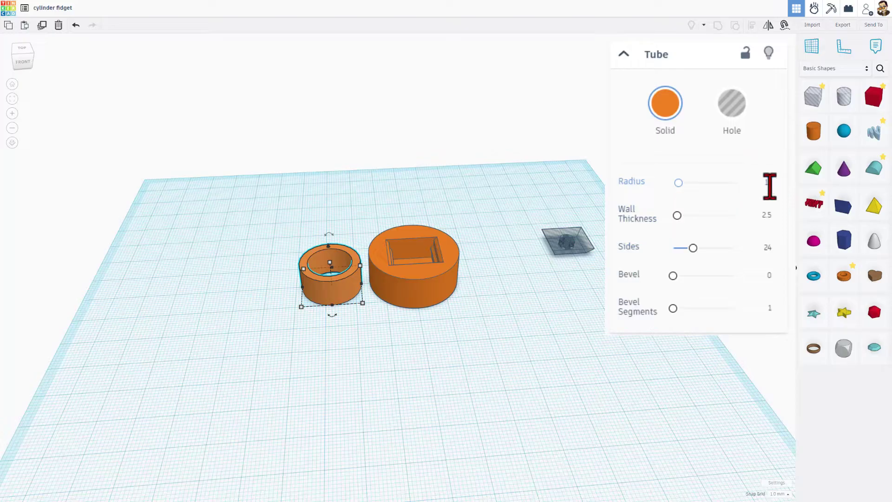
text(17)
key(Return)
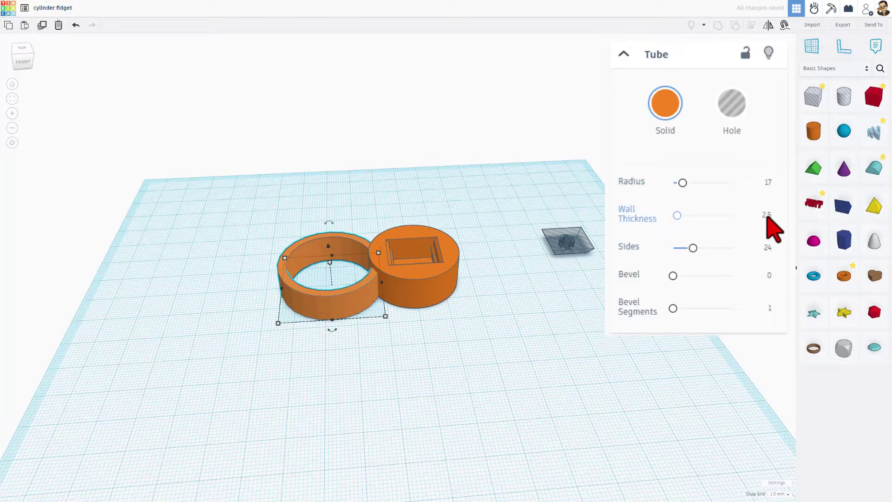
click(766, 215)
text(1)
key(Return)
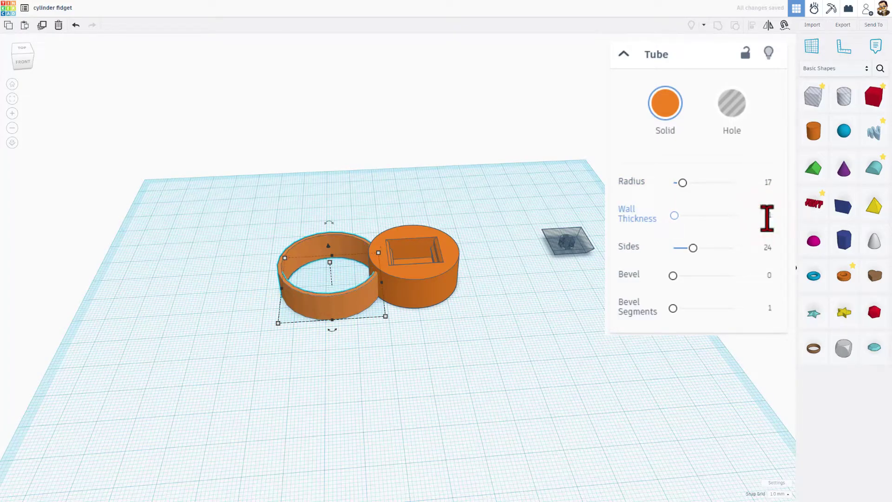
Step: Give the tube 64 sides, bevel 2 and 10 bevel segments, then slide it toward the cylinder
drag(693, 247, 776, 259)
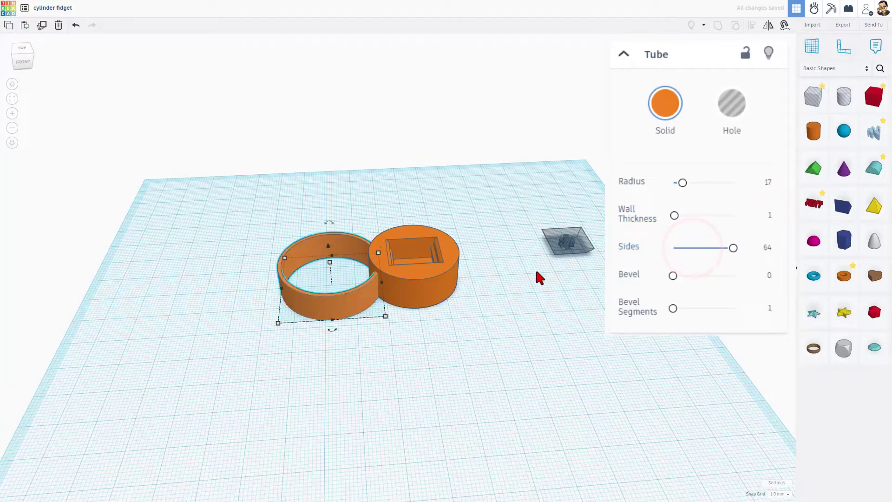
click(768, 276)
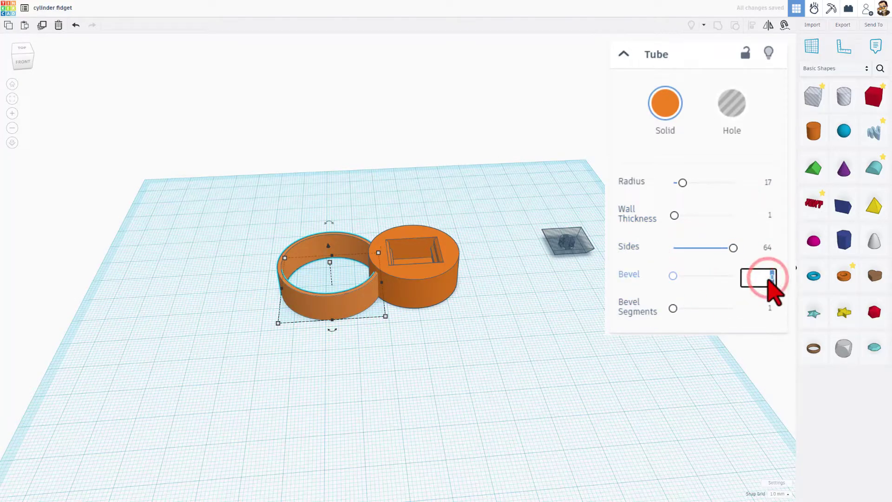
text(2)
key(Return)
click(767, 309)
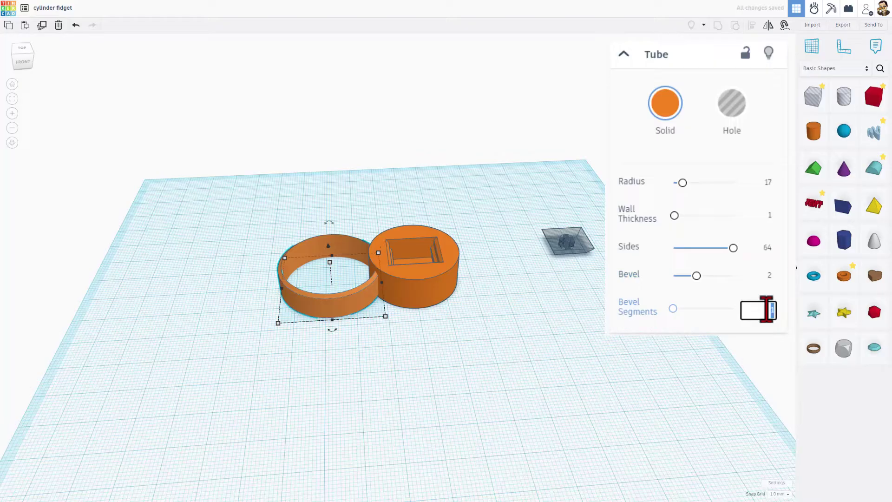
text(10)
key(Return)
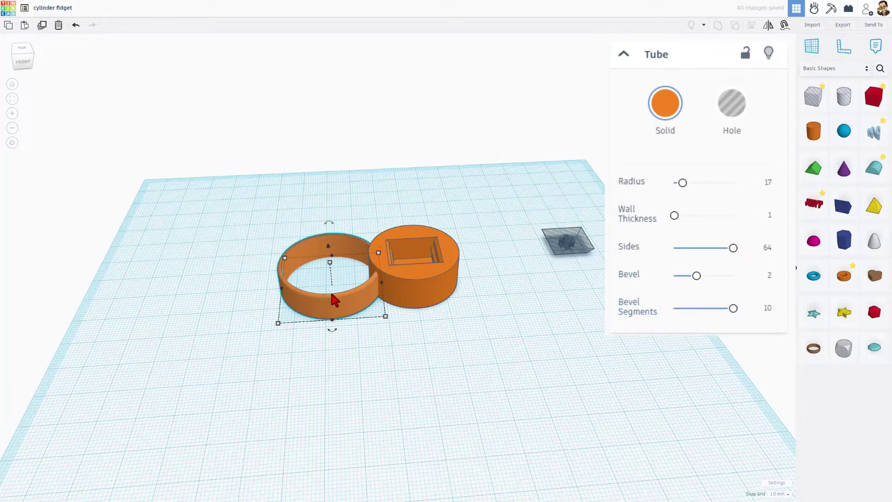
drag(337, 298, 411, 306)
Step: Centre the tube on the socketed cylinder along both axes
drag(324, 222, 454, 316)
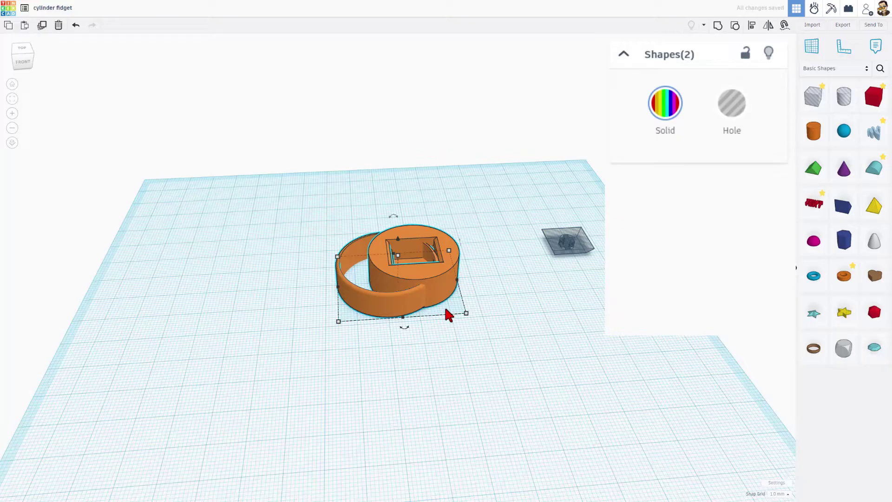
key(l)
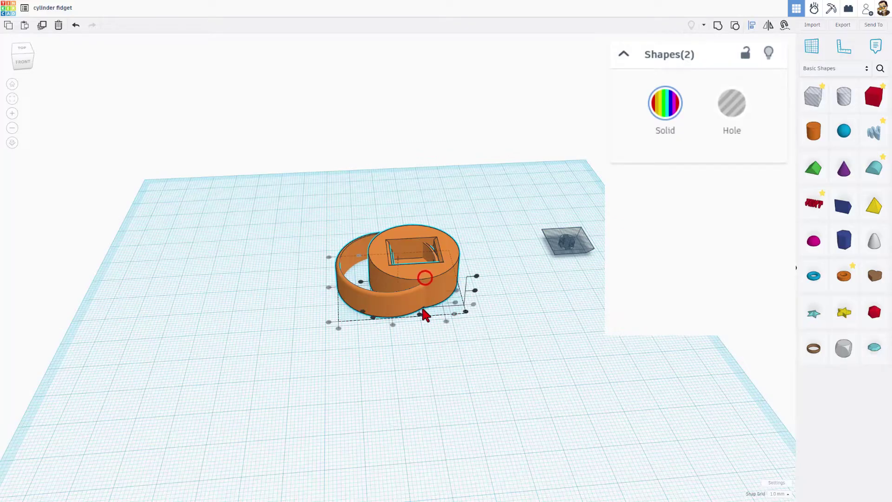
click(420, 314)
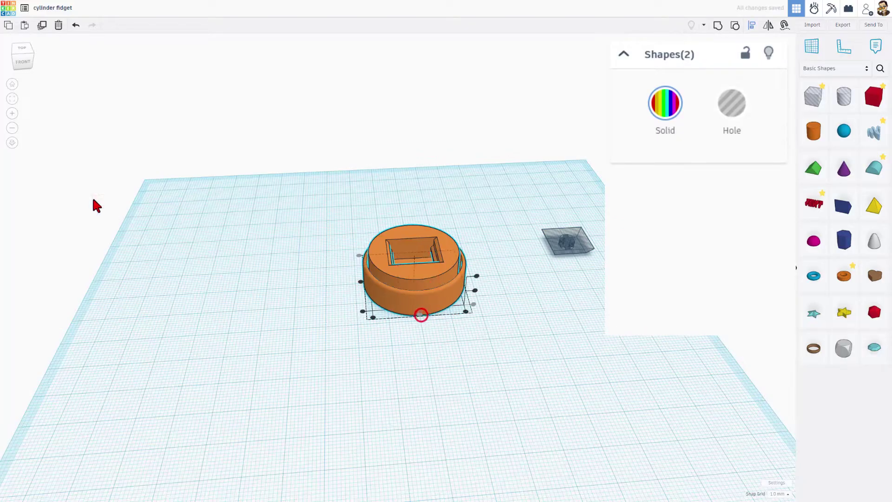
click(14, 60)
click(350, 302)
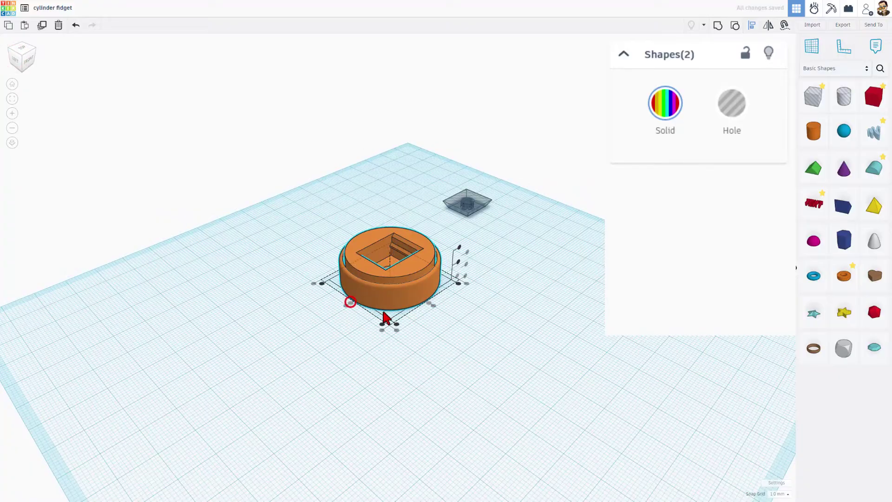
Step: Raise the tube's height to 16.00 so its wall rises above the disc
click(403, 317)
click(391, 295)
click(390, 257)
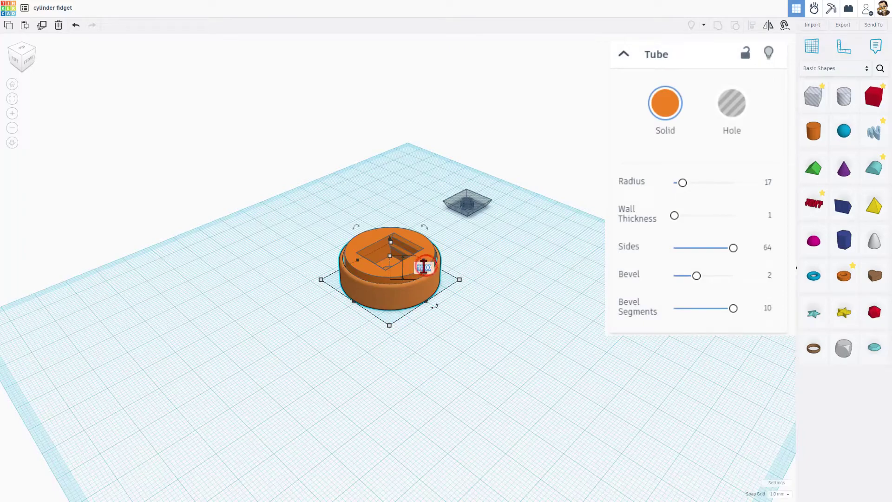
key(Return)
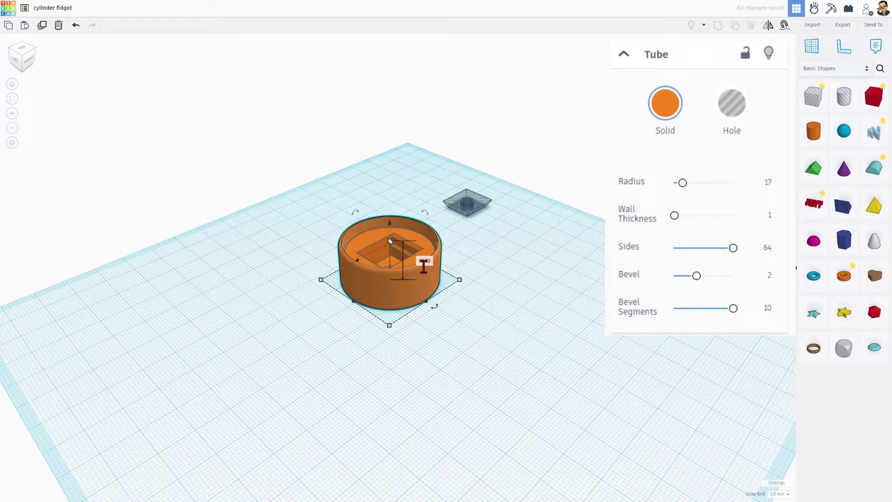
Step: Change the tube's radius from 17 to 16 and orbit to check the snug rim
right_drag(424, 265, 344, 267)
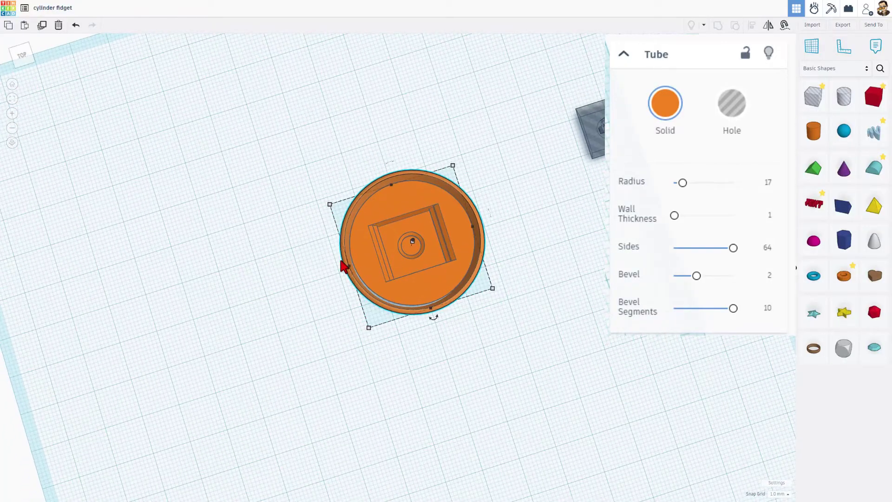
click(767, 183)
right_drag(420, 199, 491, 171)
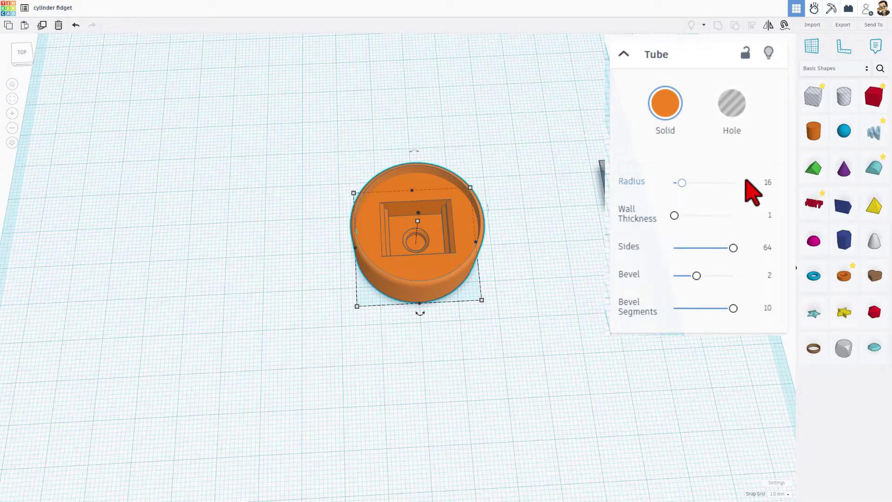
right_drag(452, 253, 481, 191)
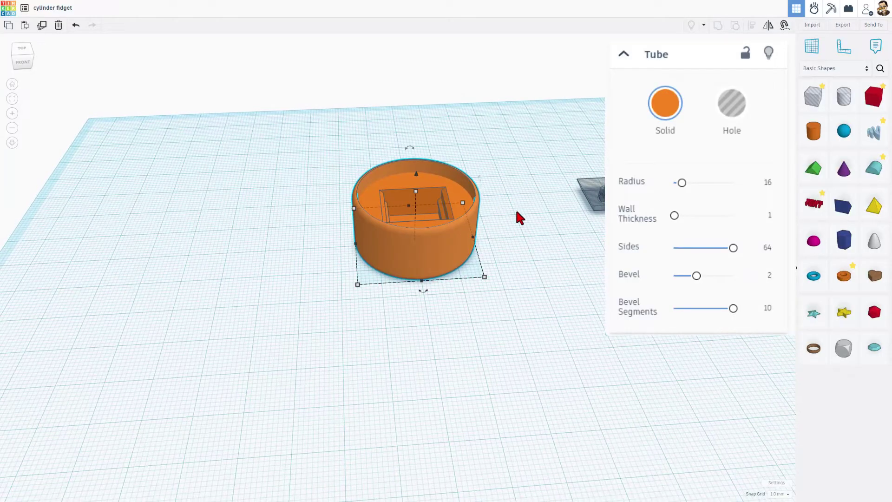
right_drag(528, 273, 429, 253)
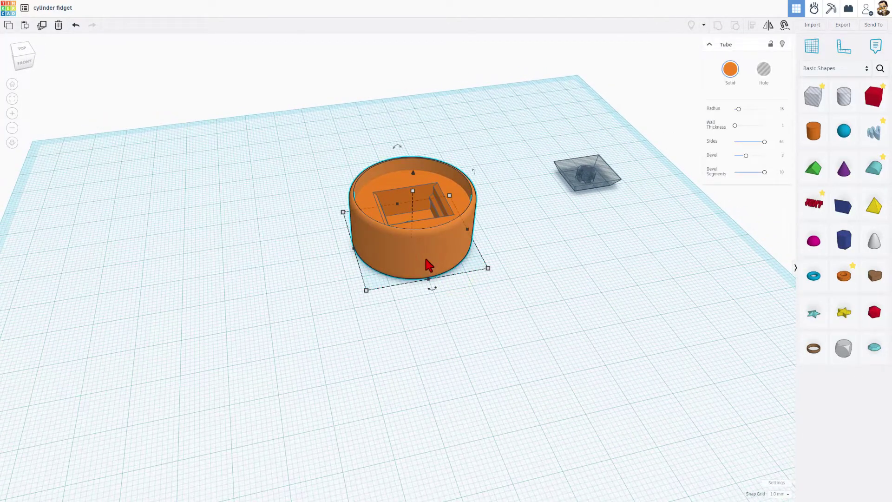
Step: Duplicate the tube beside the base and resize the copy to radius 14.5, height 4.25
key(ctrl+v)
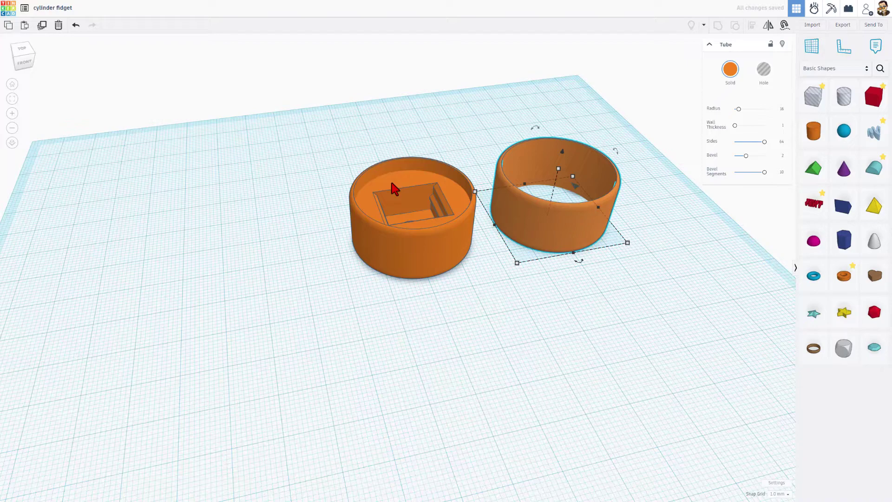
click(365, 201)
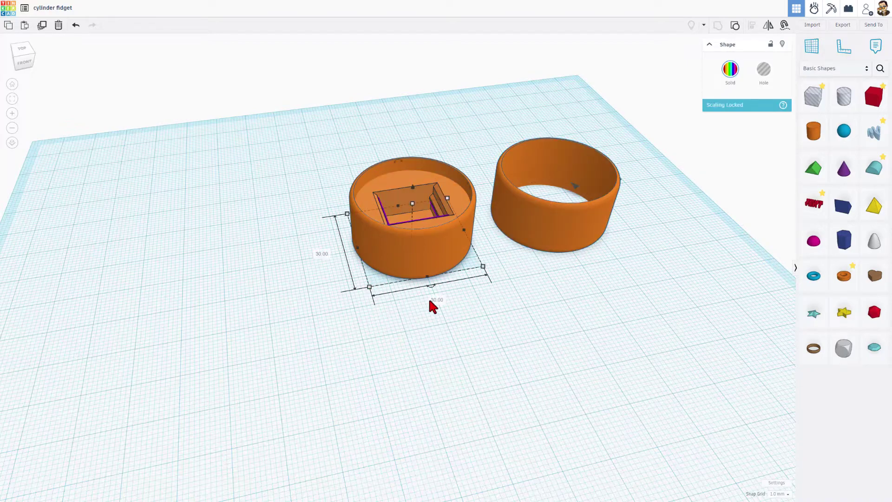
click(553, 239)
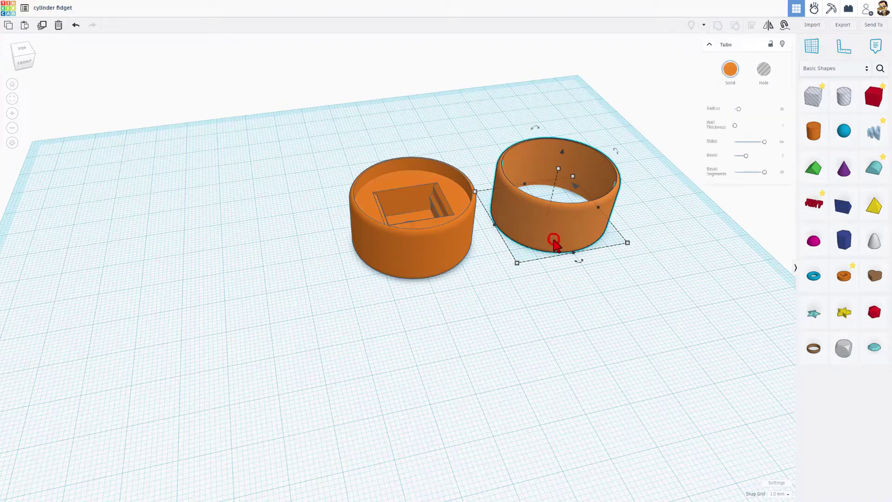
click(782, 109)
text(14.5)
key(Return)
click(558, 169)
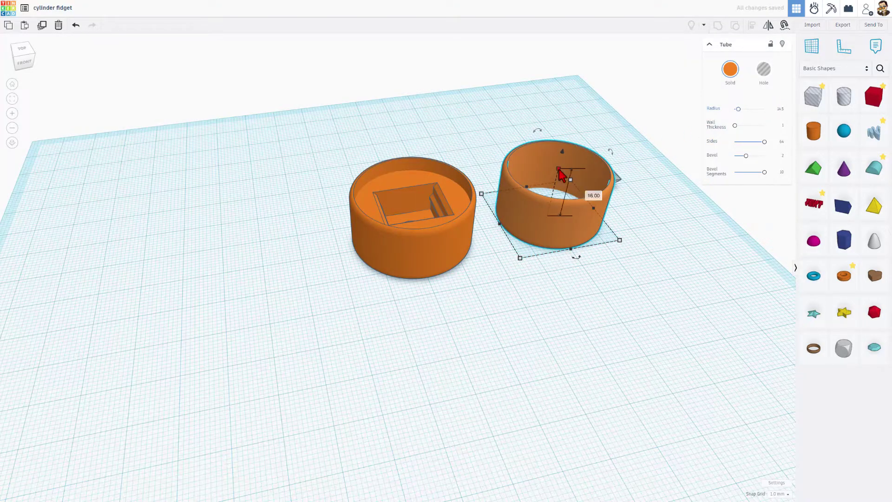
click(581, 194)
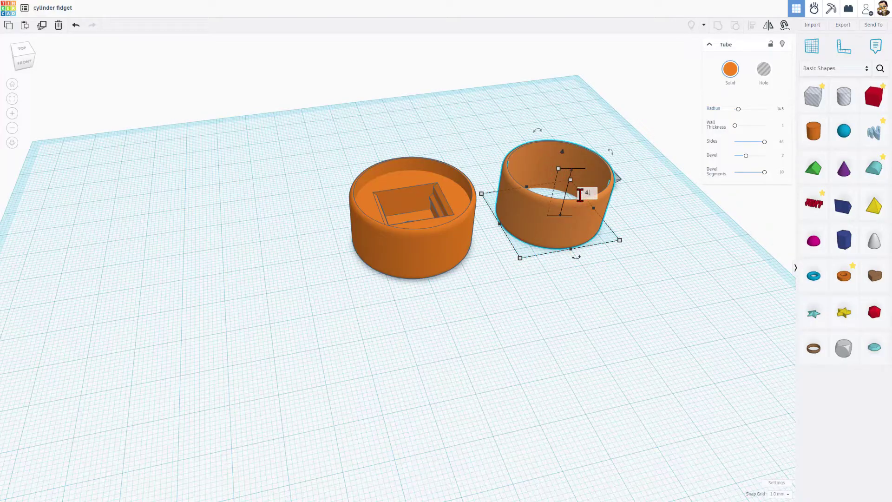
key(Return)
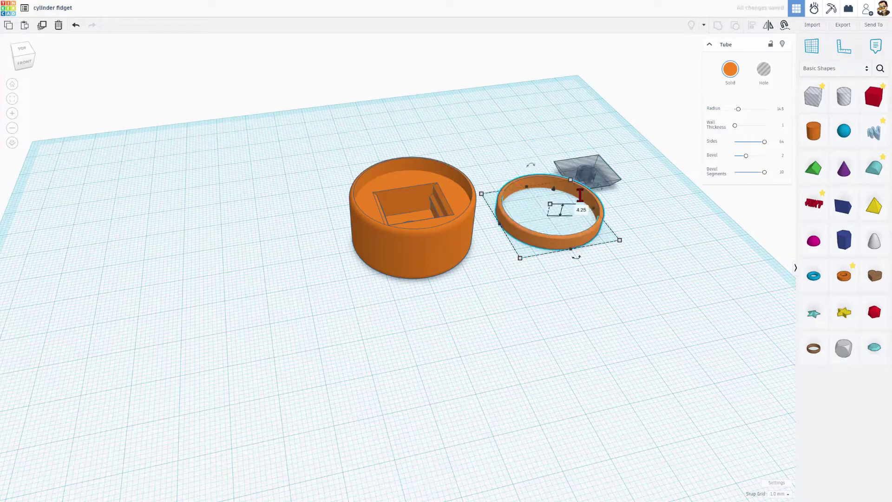
Step: Add a new cylinder onto the ring and set it to 64 sides
click(624, 321)
drag(805, 134, 547, 209)
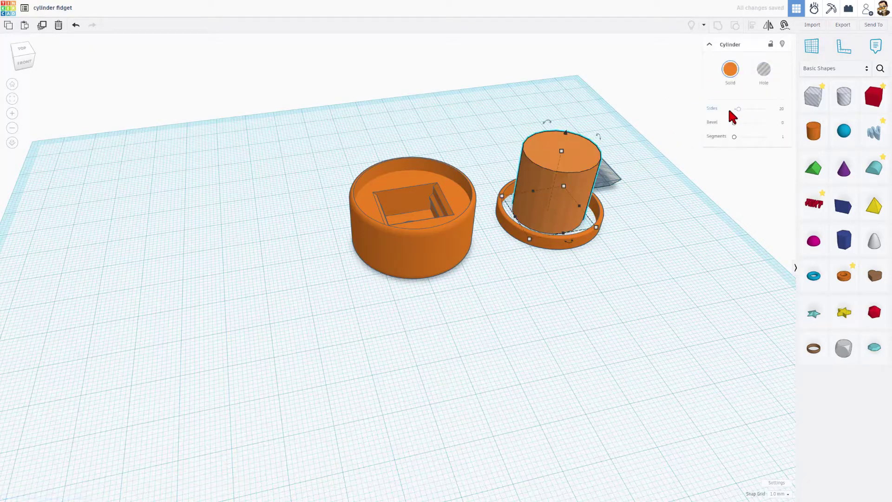
drag(738, 109, 775, 108)
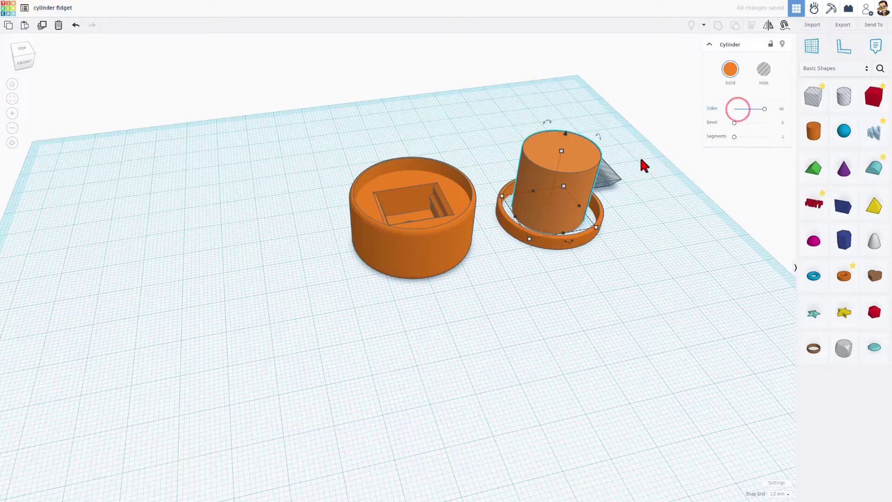
click(535, 243)
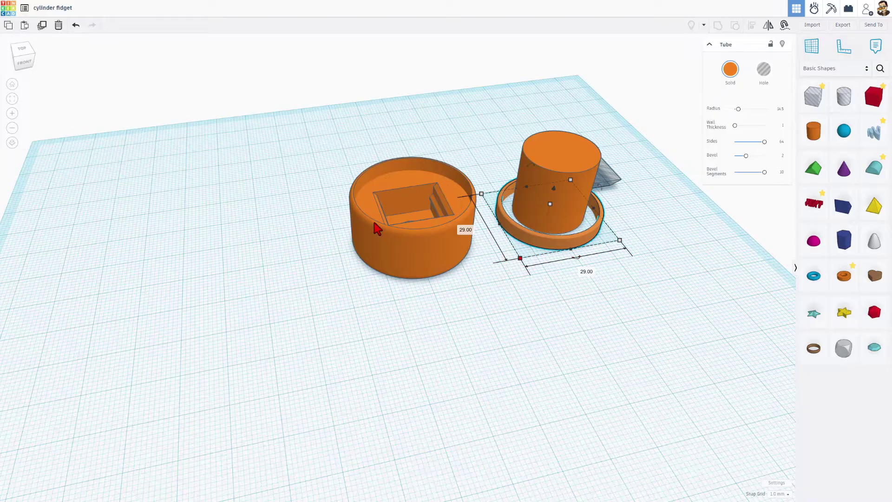
click(559, 205)
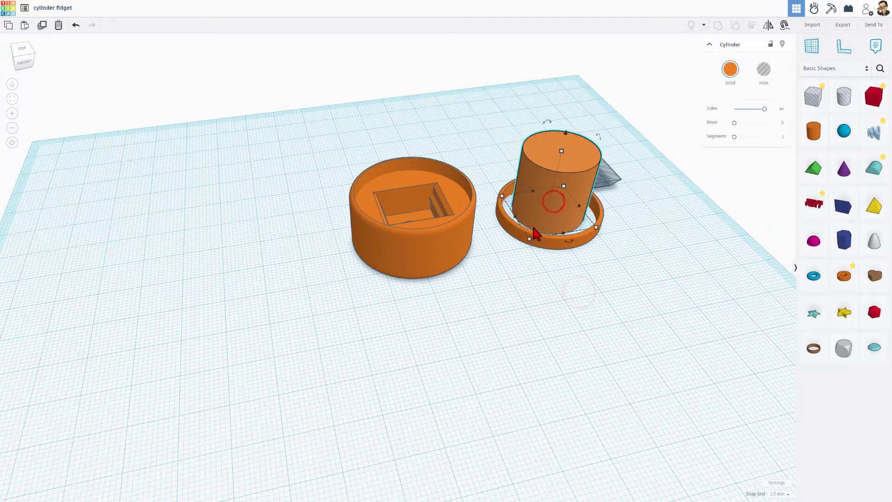
Step: Size the cylinder to 28.00 wide and 4.25 tall as a flat lid disc
drag(529, 239, 516, 260)
click(466, 234)
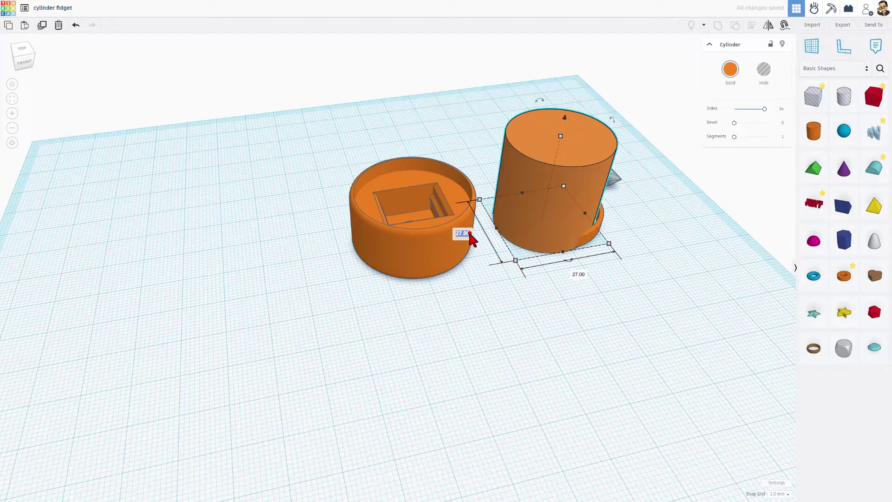
text(28)
key(Return)
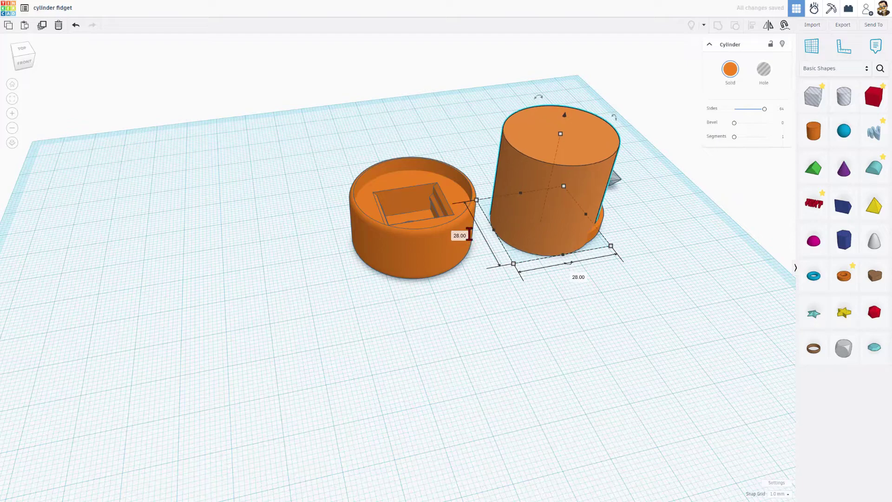
mouse_move(560, 134)
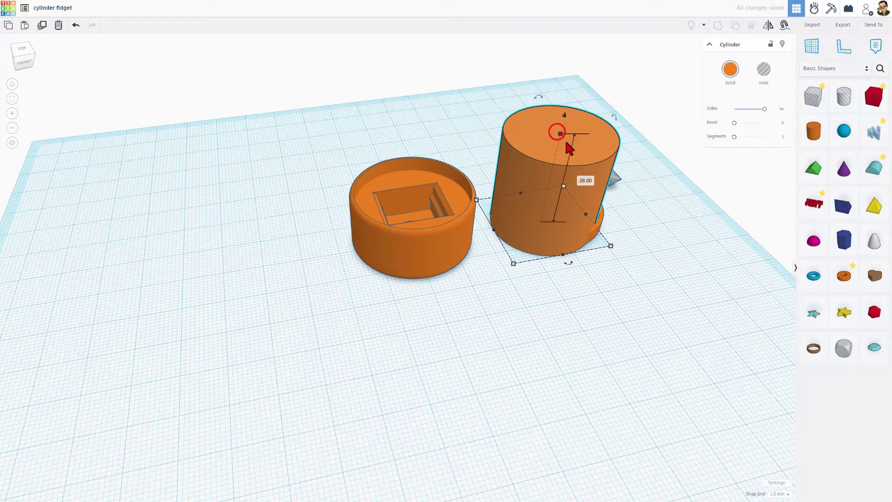
click(584, 180)
text(4.25)
key(Return)
drag(501, 153, 523, 223)
Step: Centre the disc inside the ring on both axes with Align
key(l)
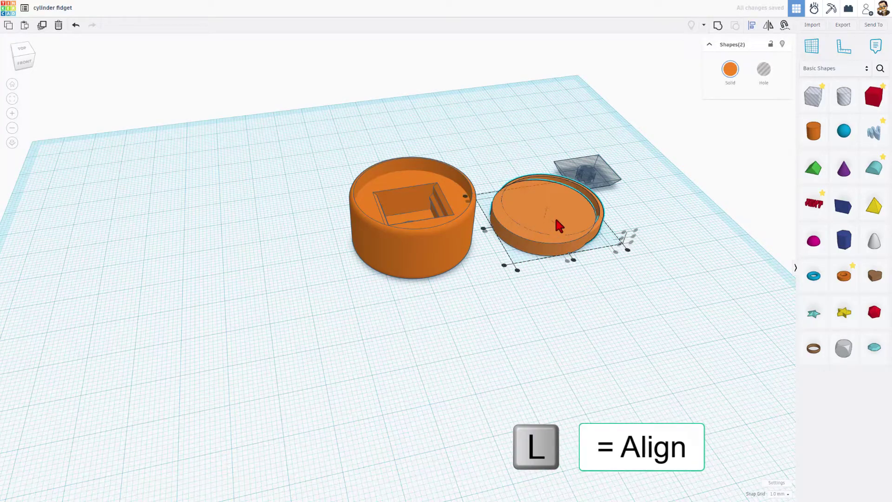
click(571, 259)
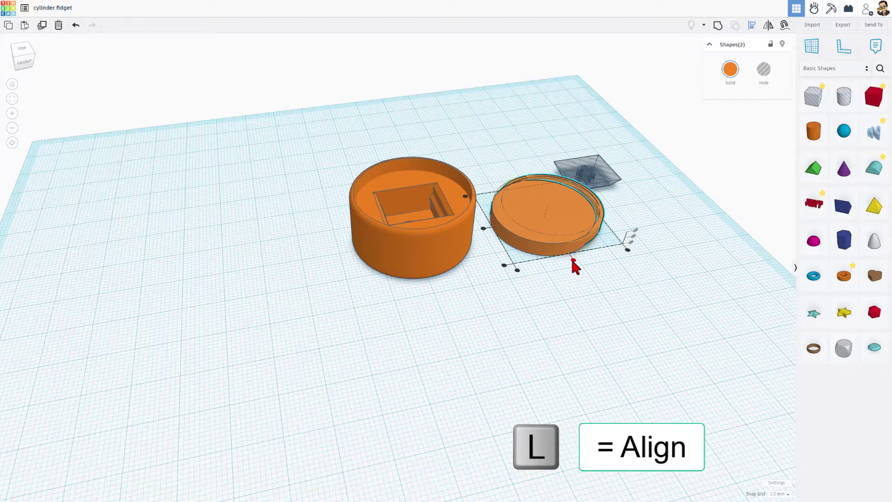
click(487, 227)
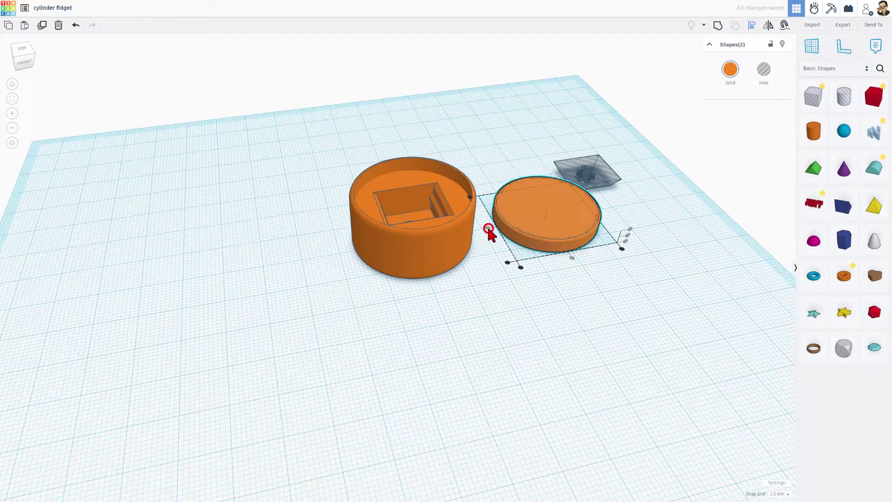
click(506, 172)
mouse_move(506, 172)
right_down()
mouse_move(472, 163)
mouse_move(486, 121)
mouse_move(495, 166)
right_up()
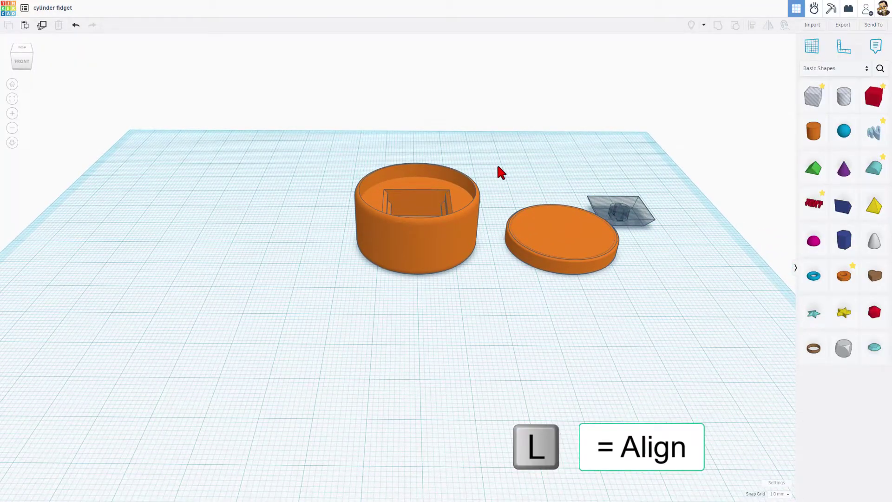
Step: Align the transparent box and the decal to the centre of the lid
drag(578, 253, 645, 267)
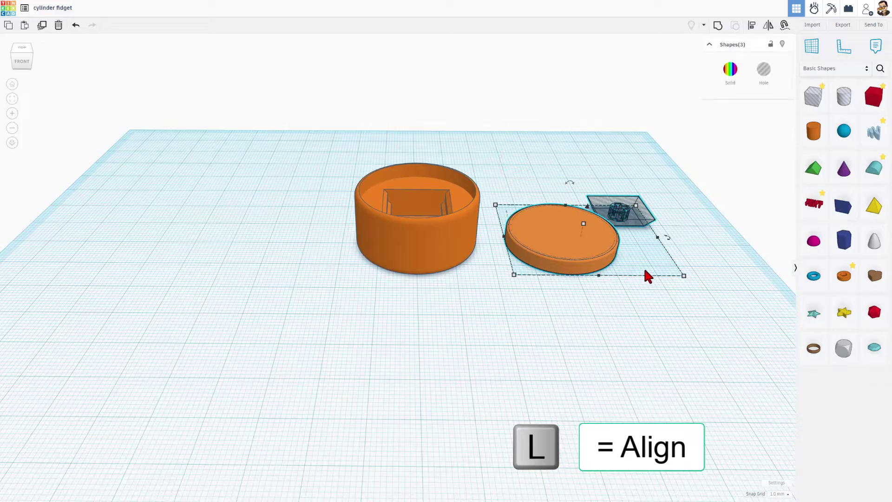
click(571, 249)
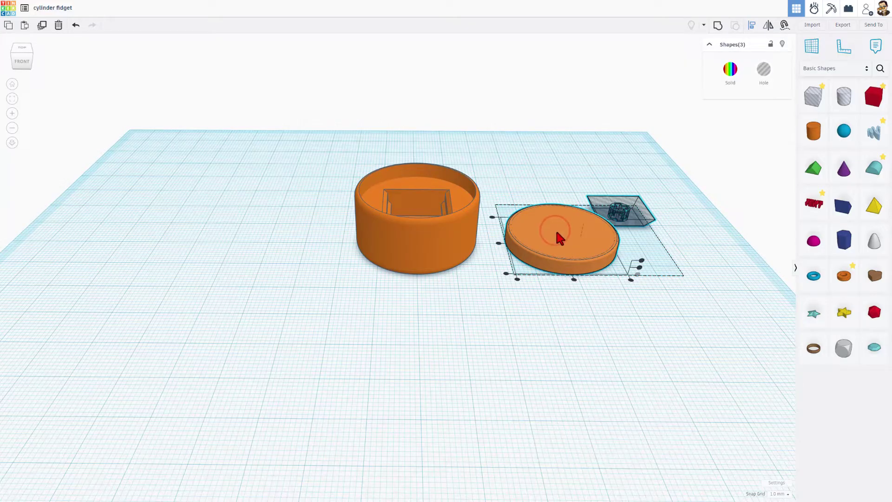
click(570, 273)
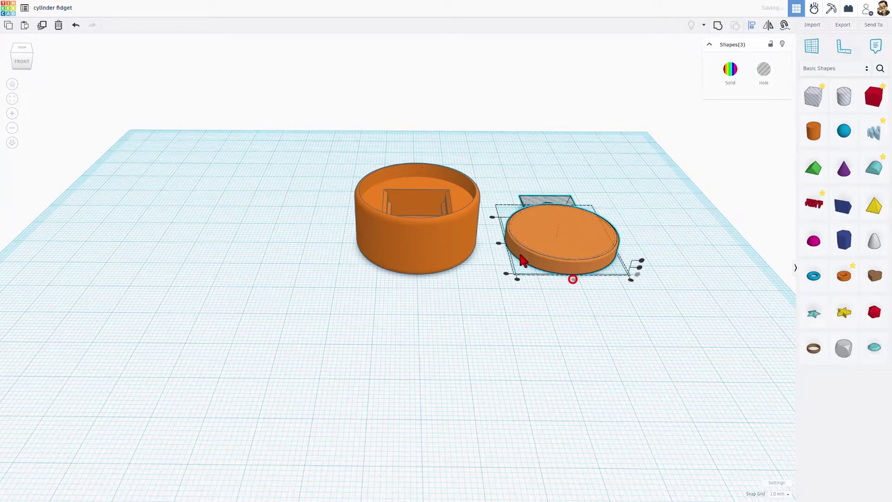
click(641, 261)
click(655, 225)
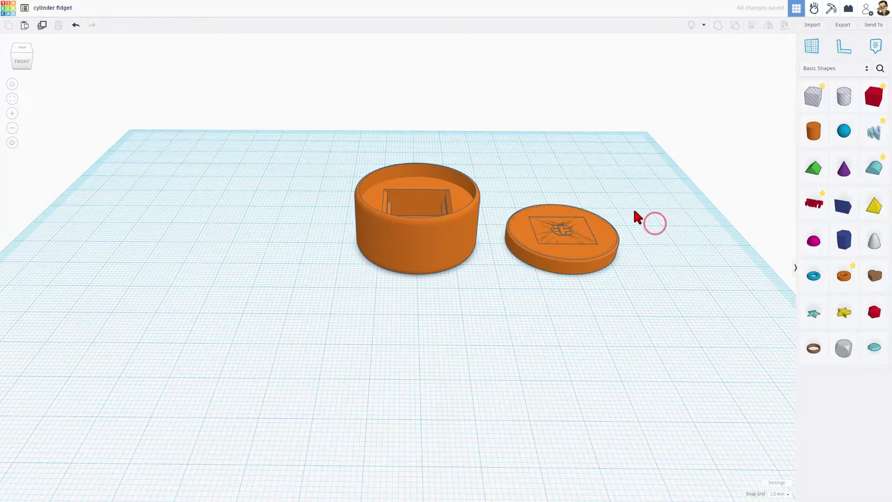
Step: Group the lid with its two decal shapes into one engraved piece
drag(627, 191, 535, 264)
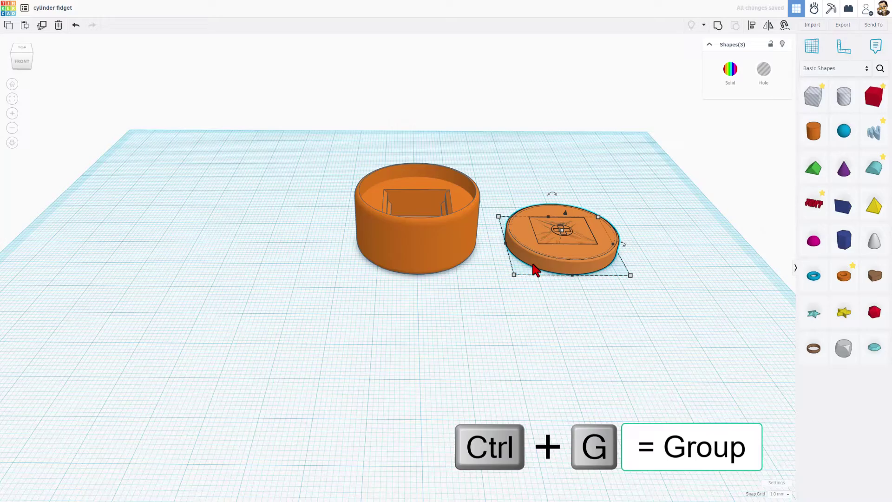
key(ctrl+g)
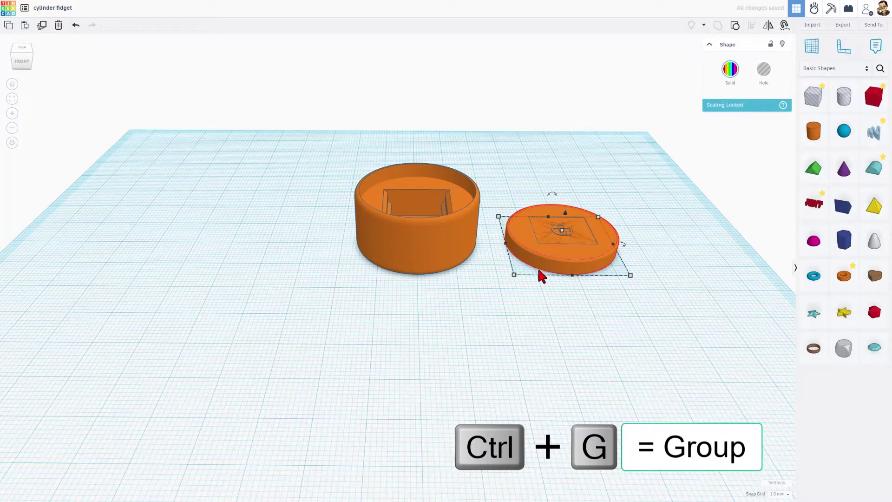
right_drag(537, 269, 599, 278)
Step: Mirror the grouped lid vertically so its plain face is up
click(600, 278)
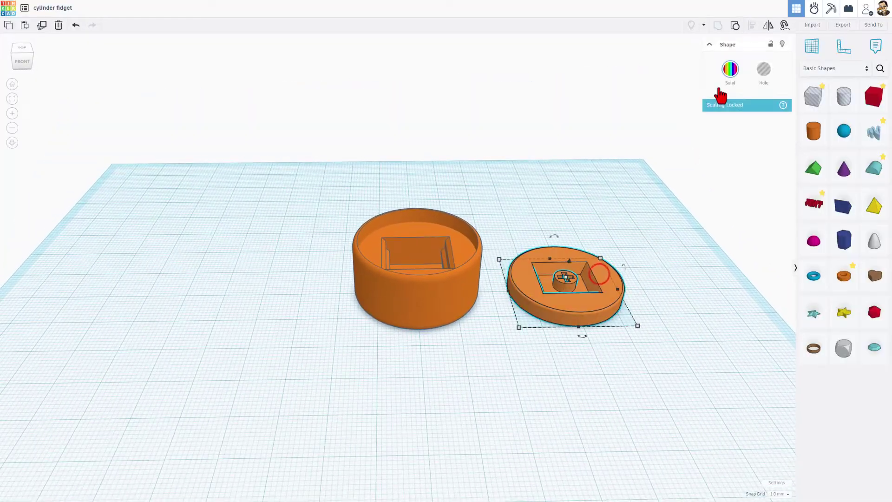
click(769, 25)
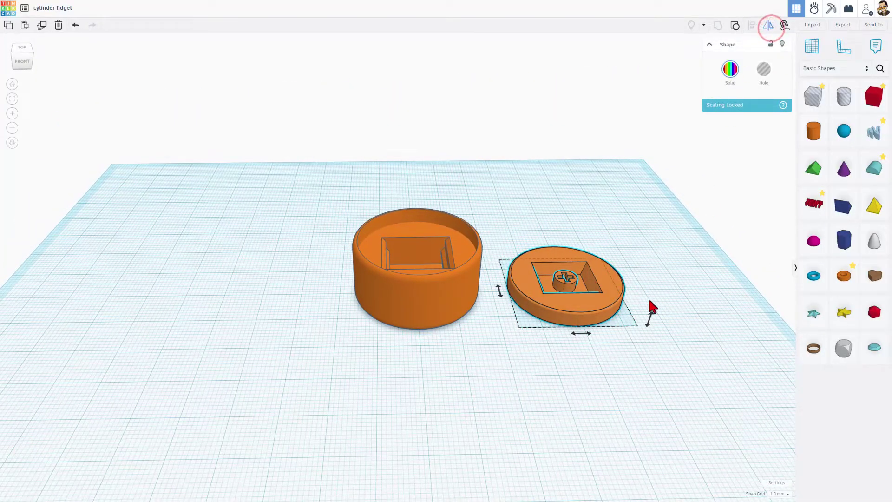
click(649, 319)
click(693, 244)
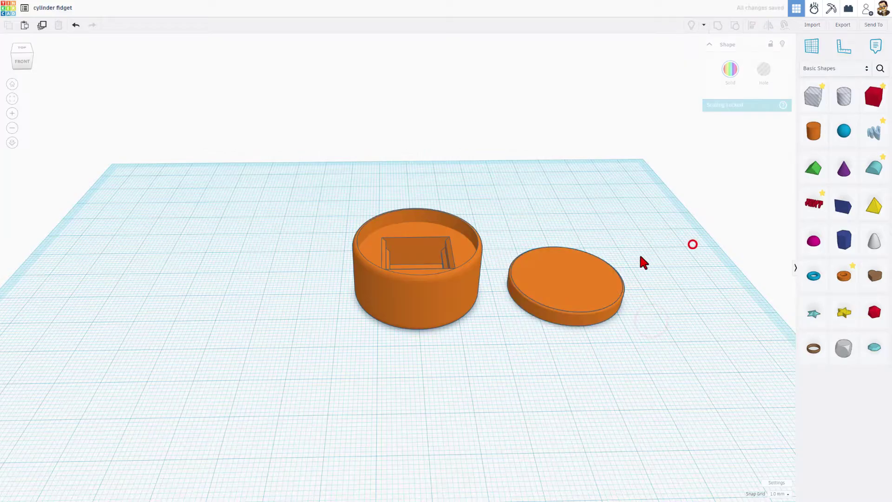
right_drag(640, 257, 649, 303)
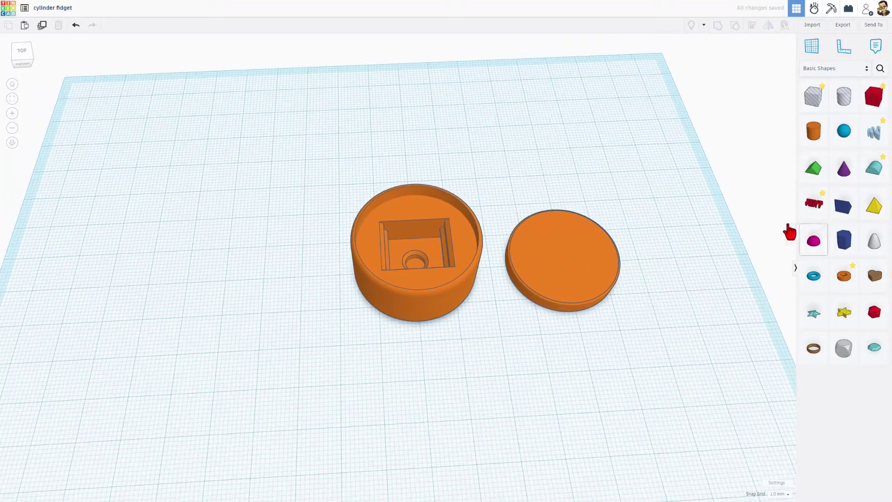
Step: Place a Text shape as a hole on the lid and shrink it to about 21 wide
drag(814, 203, 595, 250)
click(763, 69)
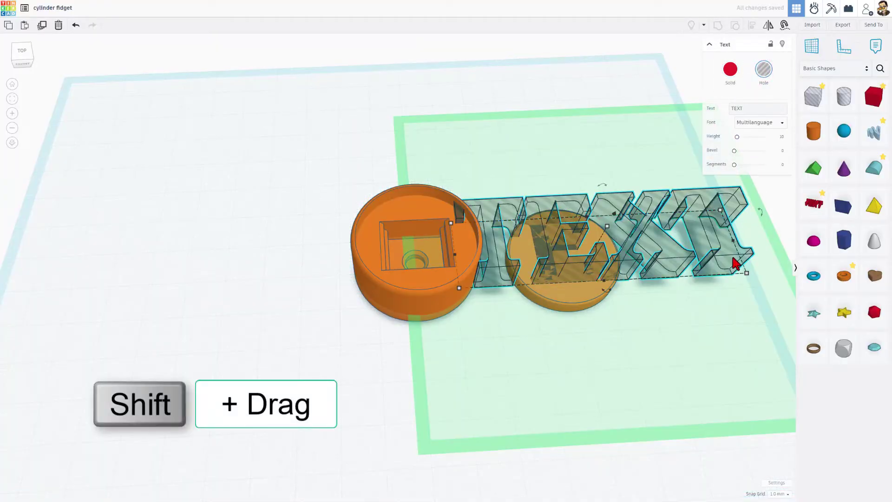
shift+drag(749, 272, 567, 236)
Step: Change the text hole's wording to HL
click(737, 108)
text(ht)
double_click(738, 109)
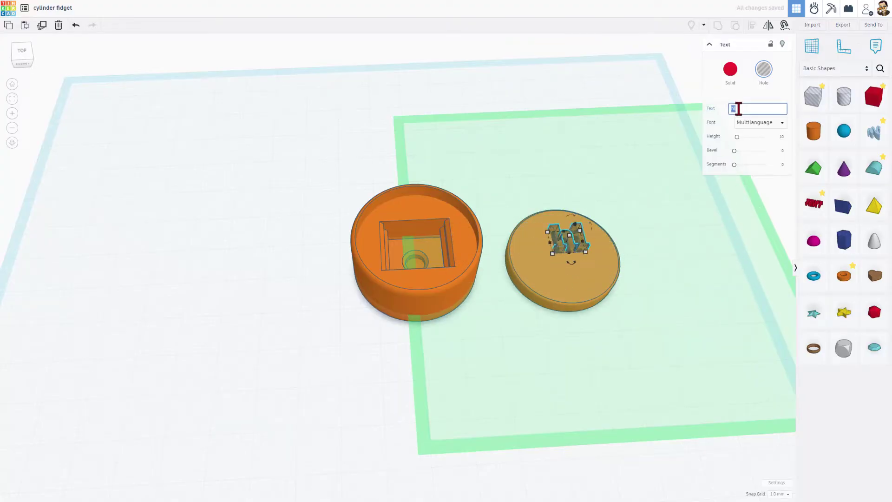
text(Hi)
click(674, 160)
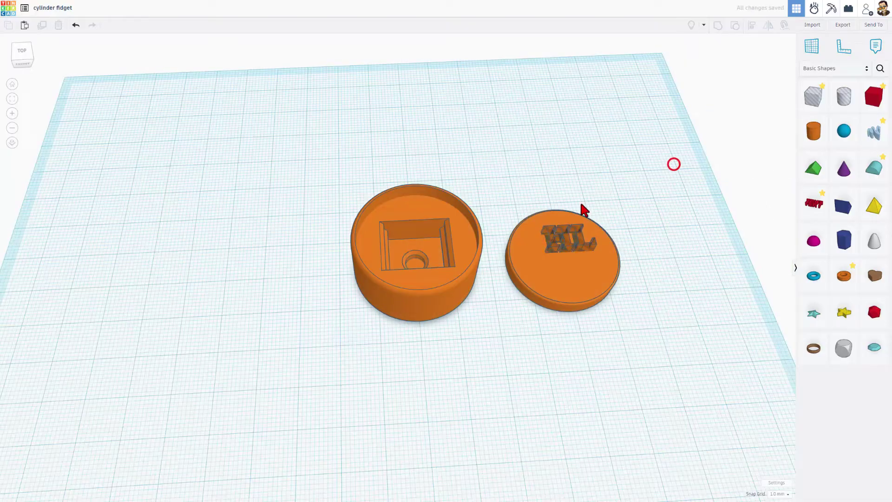
Step: Duplicate the HL text, offset it toward the front, and reword it to Mod
click(569, 236)
key(ctrl+d)
drag(569, 236, 556, 219)
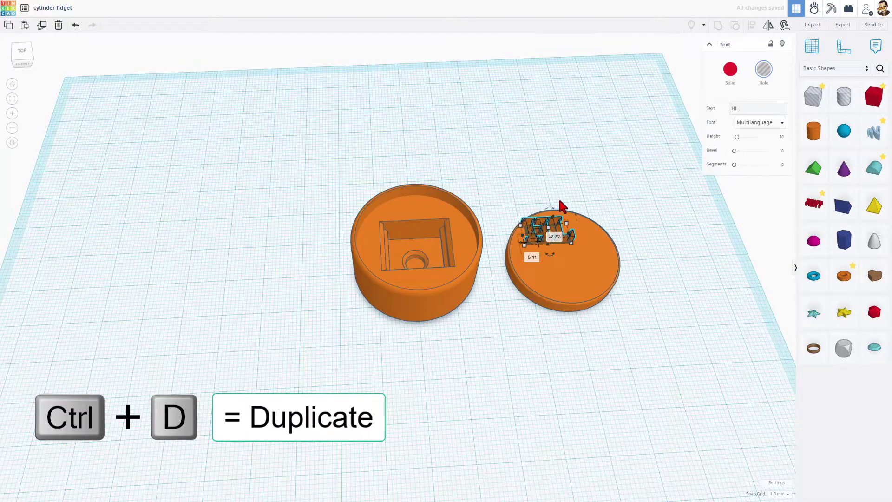
key(Down)
key(Down)
key(Down)
key(Down)
key(Down)
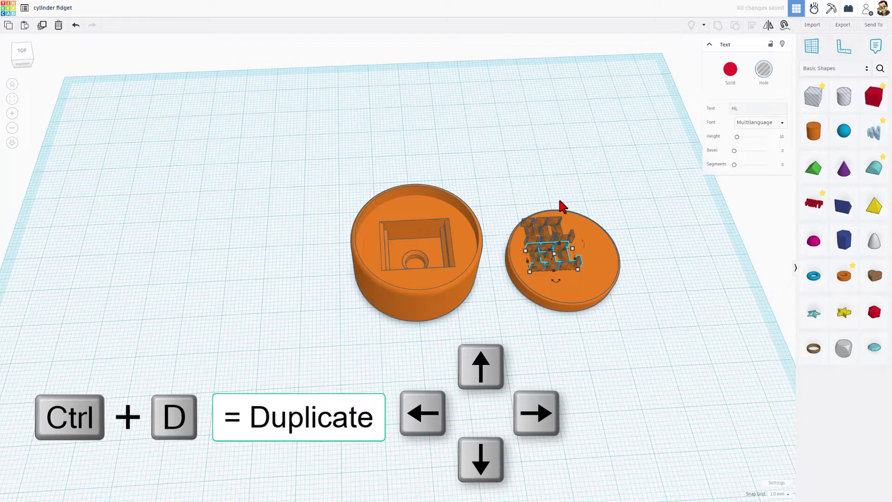
click(733, 108)
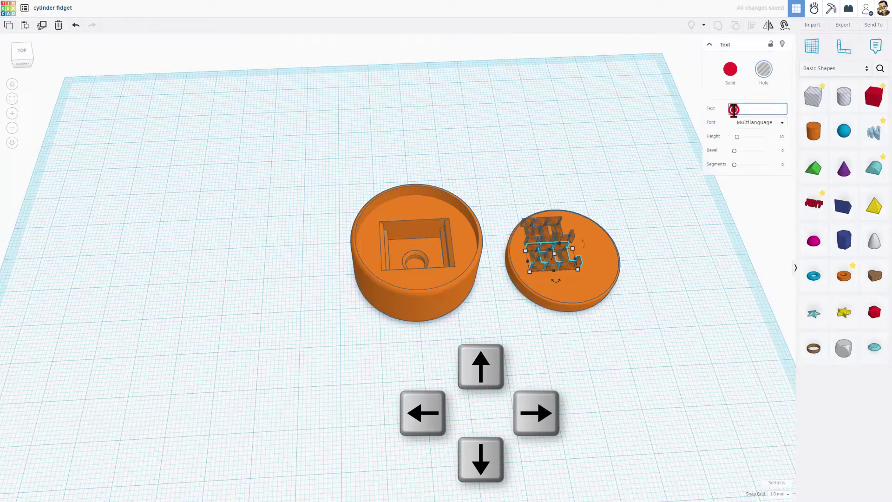
key(BackSpace)
key(BackSpace)
text(Mod)
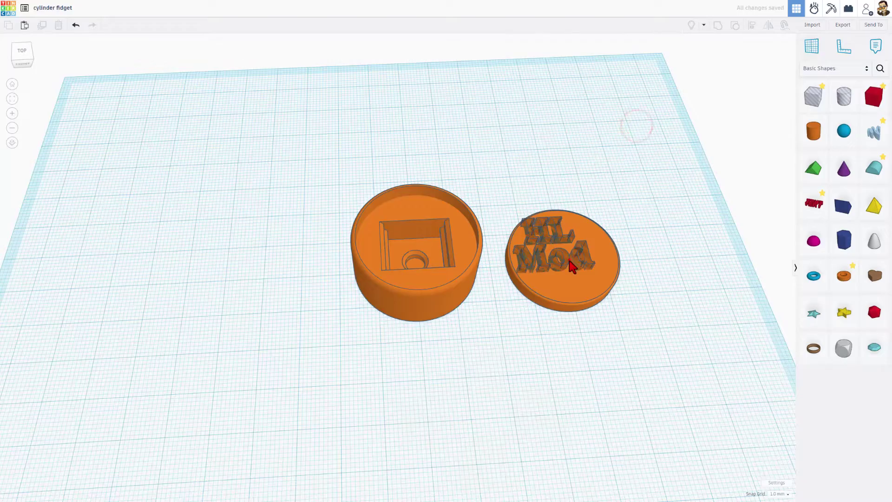
Step: Move a text copy lower on the lid and reword it to Tech
drag(571, 267, 585, 288)
double_click(733, 108)
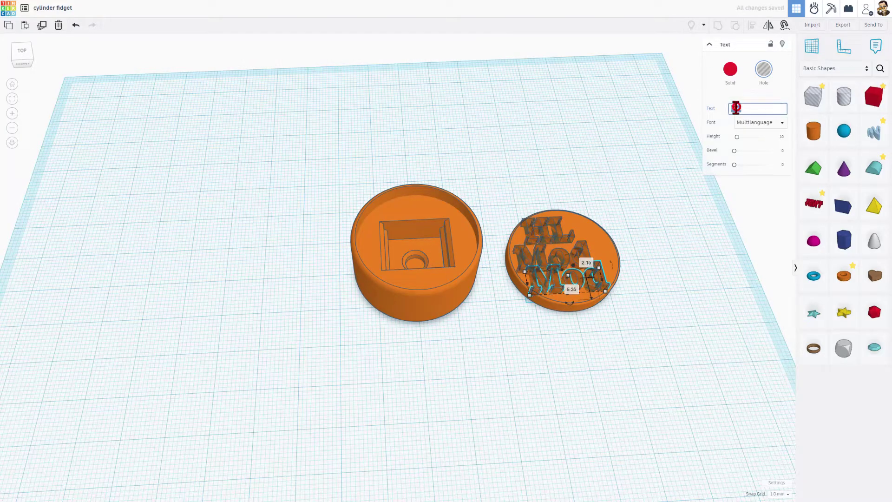
key(BackSpace)
text(Tech)
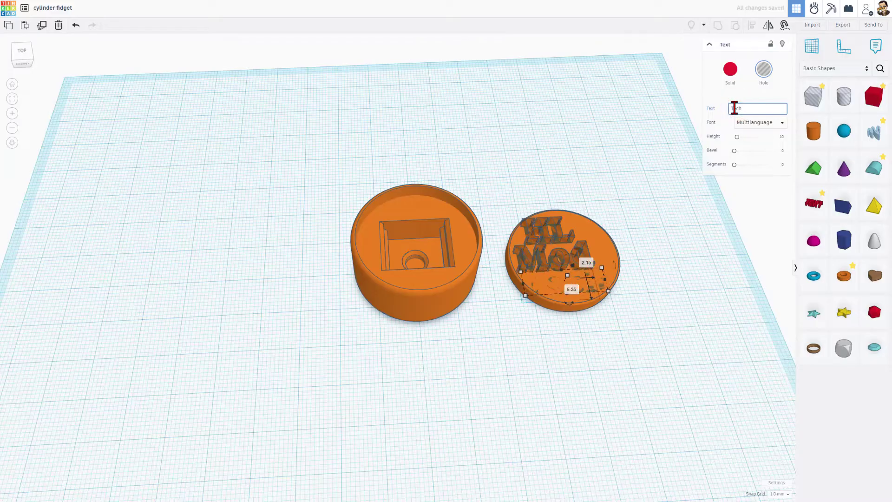
click(633, 113)
scroll(633, 113, up, 2)
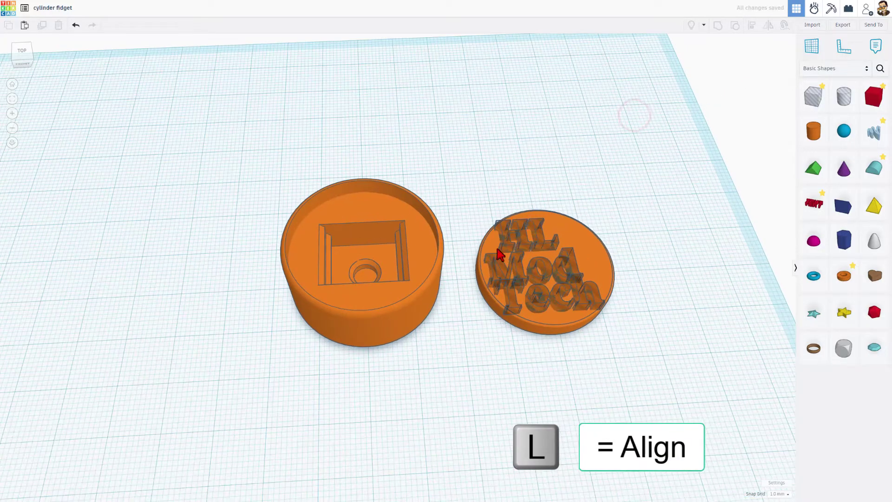
Step: Zoom in on the Mod text and set the snap grid to 0.25
drag(561, 297, 568, 304)
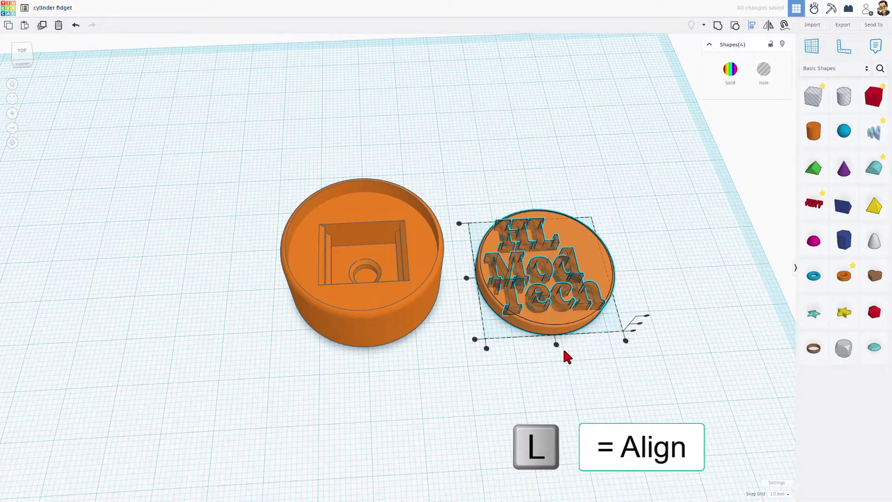
click(555, 344)
click(661, 271)
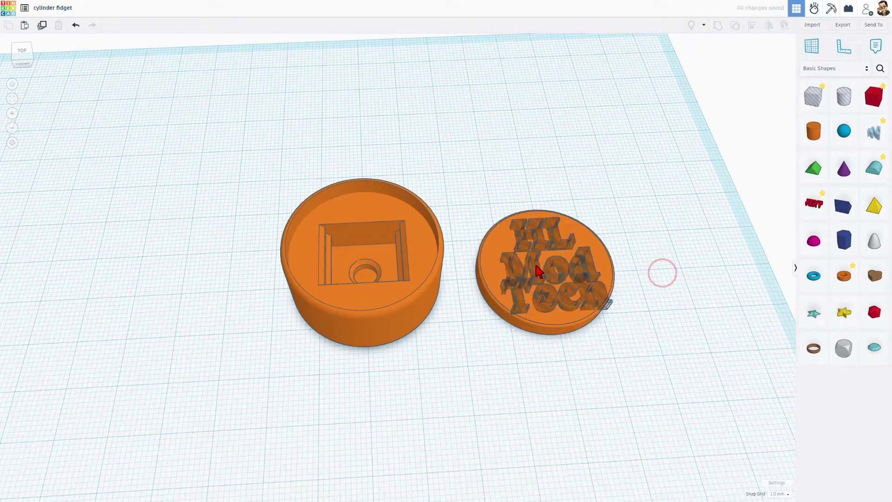
click(537, 271)
key(f)
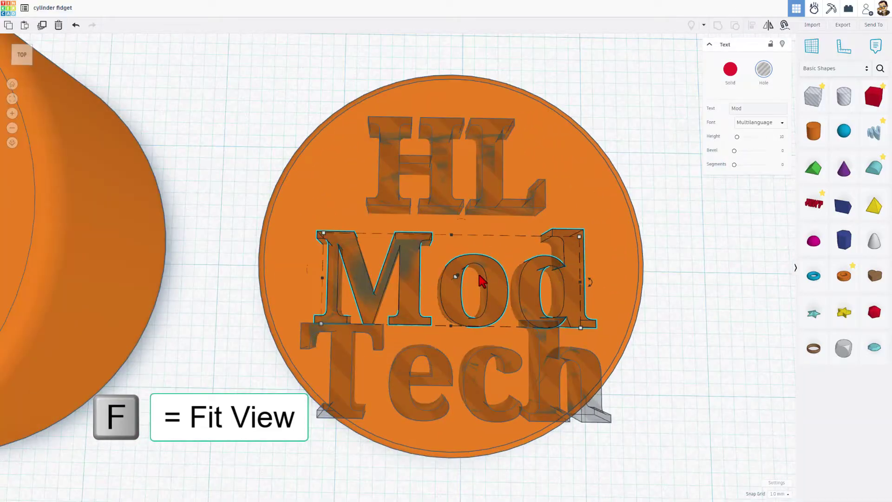
click(778, 492)
click(770, 437)
Step: Nudge HL and Mod upward so they stack near the lid's top edge
key(Up)
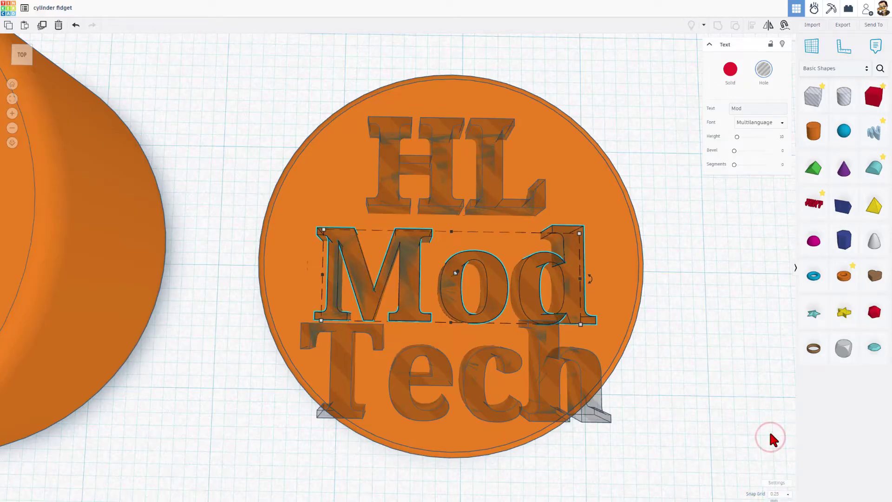
click(494, 181)
key(Up)
key(Up)
key(Up)
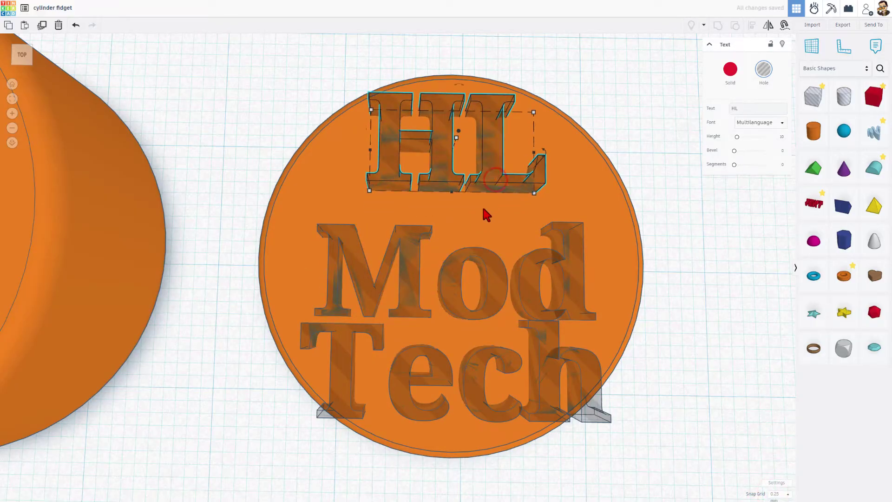
click(410, 257)
key(Up)
key(Up)
key(Up)
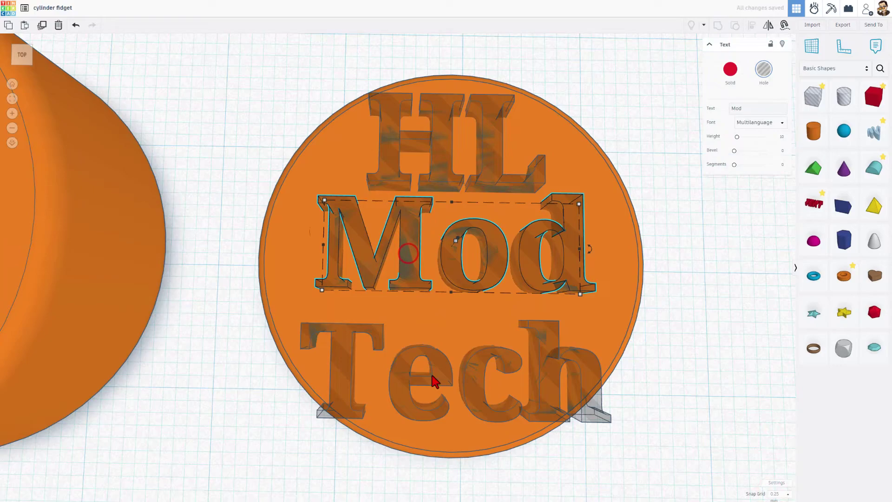
Step: Shrink the Tech text to about 20 wide and reposition it inside the lid's rim
click(434, 379)
right_drag(435, 378, 539, 386)
shift+drag(548, 384, 538, 381)
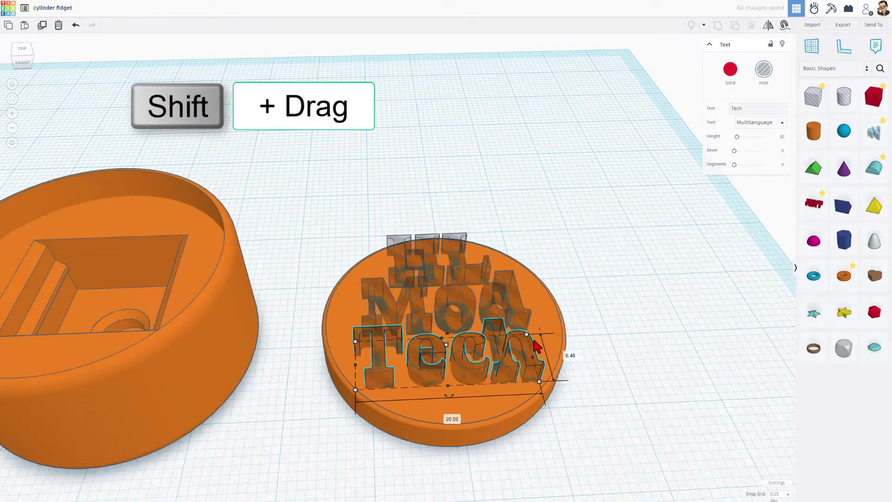
scroll(536, 346, down, 4)
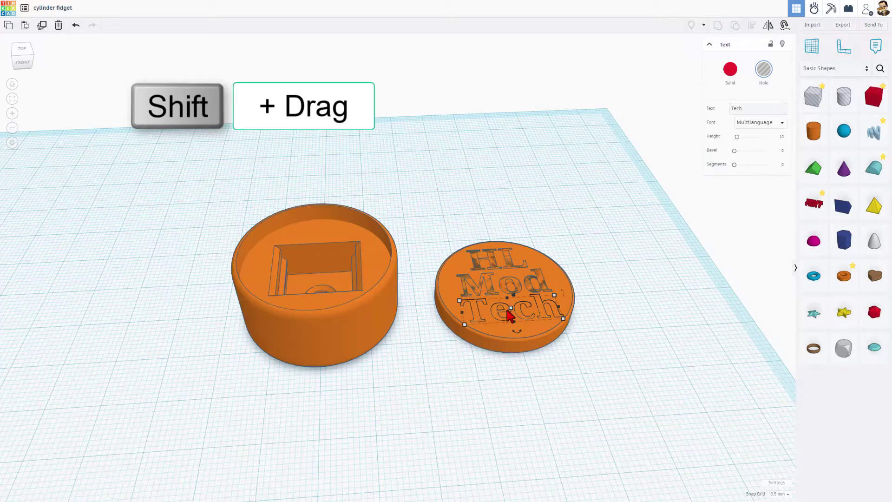
drag(510, 316, 541, 307)
drag(588, 225, 496, 341)
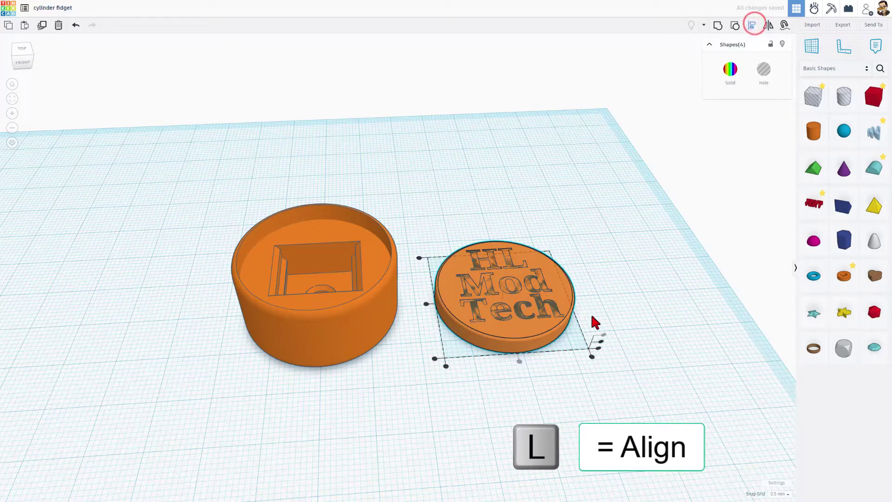
Step: Group the lid with the HL, Mod and Tech text holes to engrave the lettering
click(604, 337)
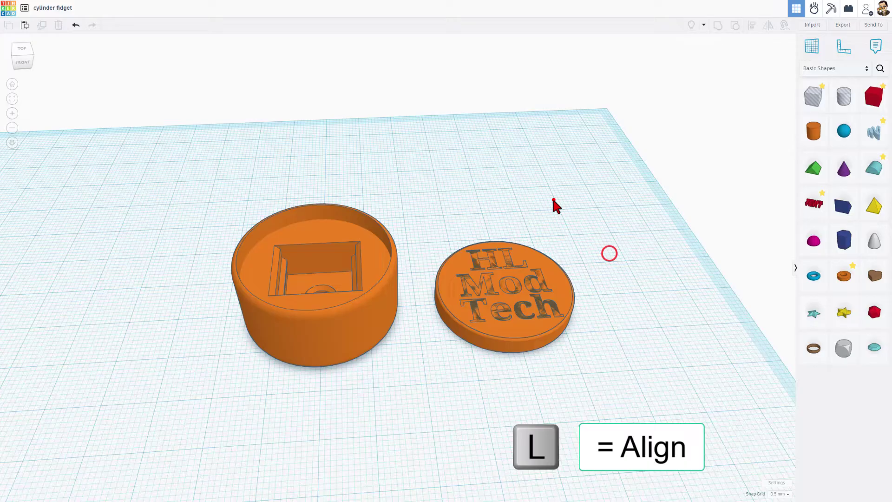
drag(554, 199, 464, 364)
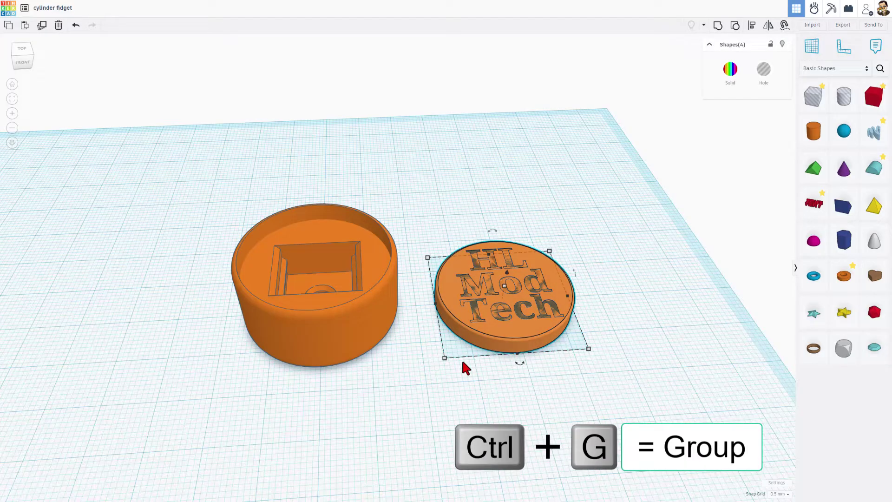
key(ctrl+g)
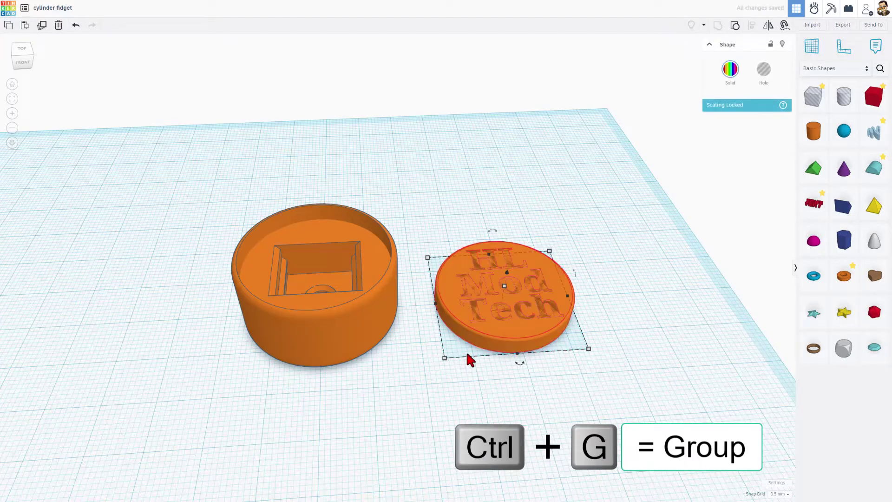
click(535, 316)
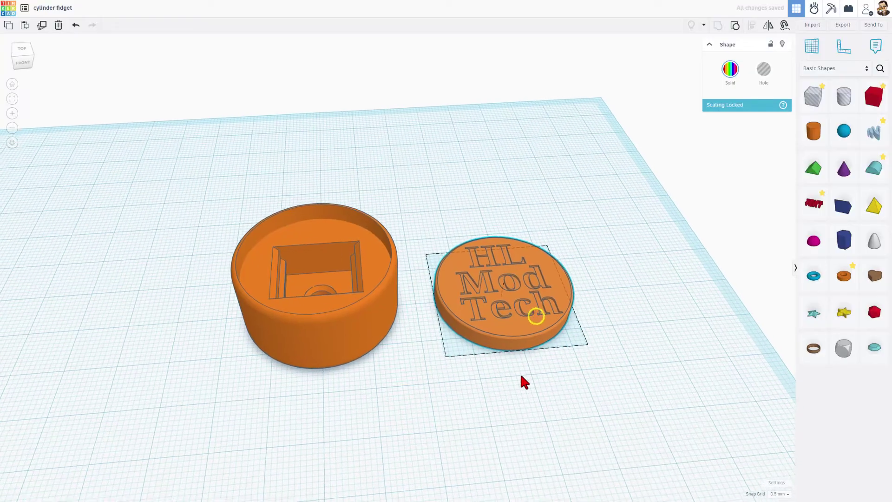
right_drag(520, 376, 526, 375)
right_click(528, 370)
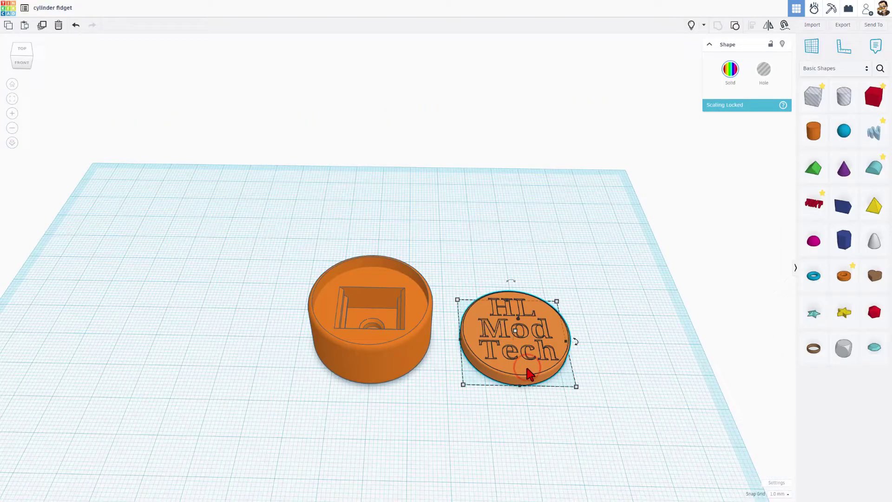
Step: Duplicate the lettered lid, flip the copy, then delete the flipped duplicate
key(ctrl+d)
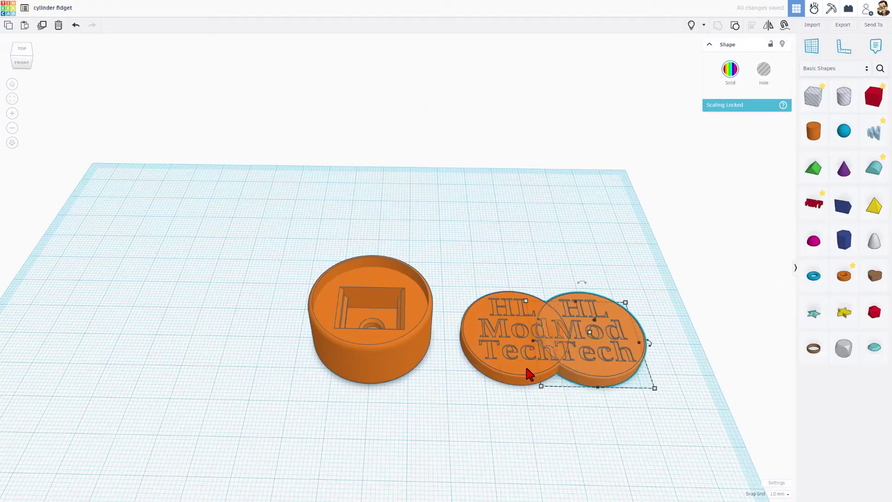
key(Left)
key(Left)
key(Left)
key(Left)
key(Left)
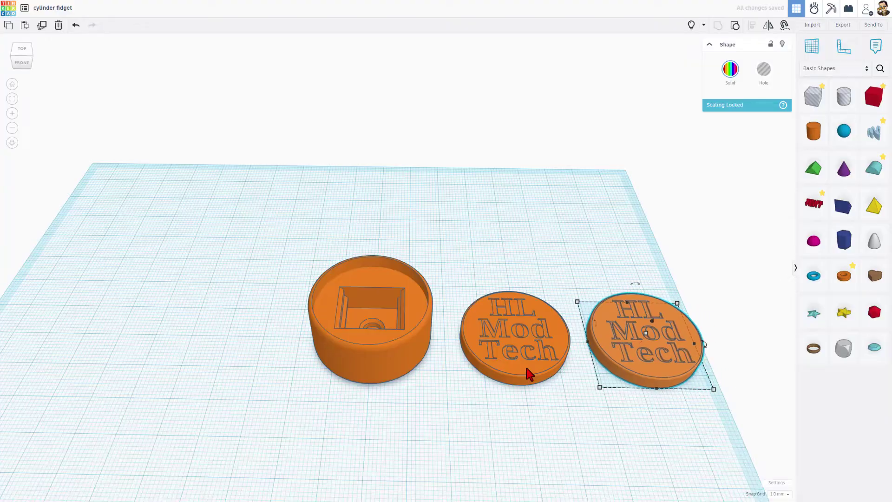
click(767, 26)
click(723, 384)
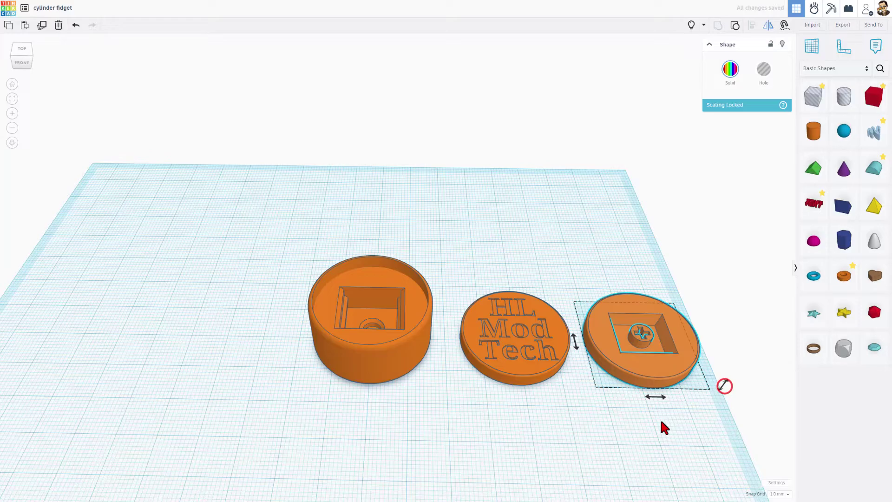
key(Delete)
right_drag(650, 423, 645, 378)
click(644, 378)
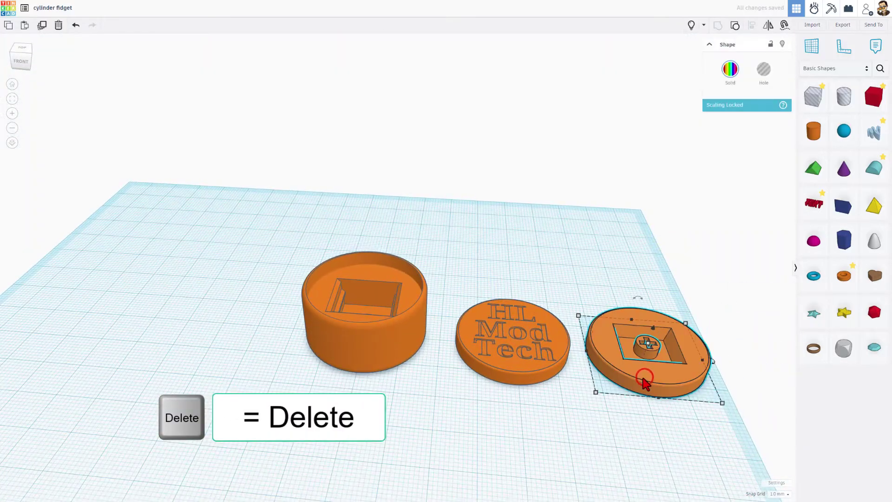
key(Delete)
Step: Rotate the lettered lid 180° so its key-cap socket faces up
click(519, 325)
drag(515, 282, 511, 328)
click(502, 423)
right_drag(501, 423, 508, 309)
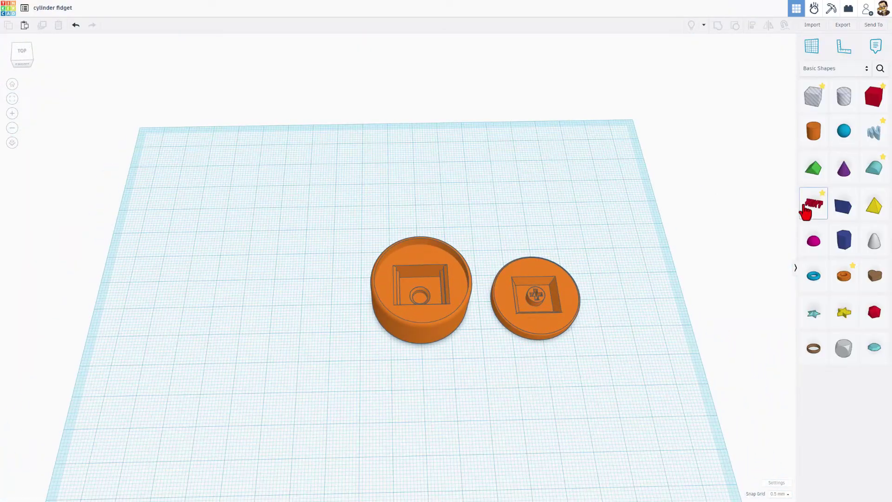
Step: Place the community 'text' ring shape on the workplane, review its fonts, and clear the search
click(879, 68)
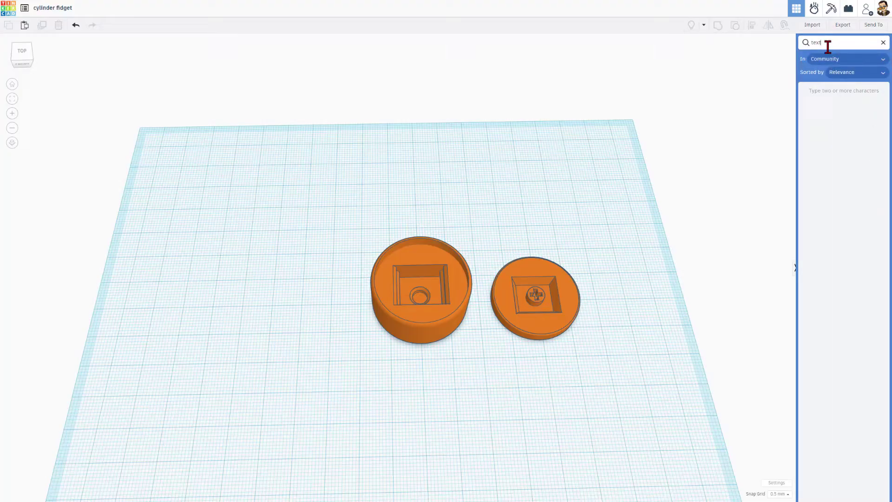
text(text)
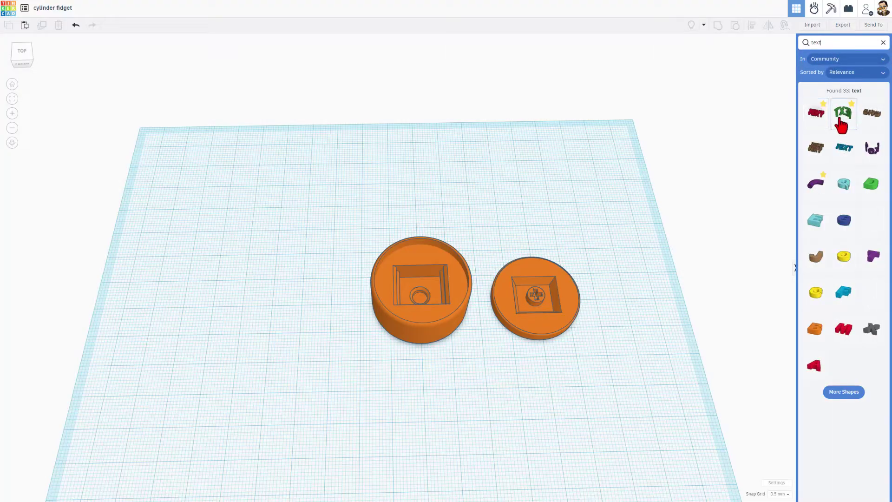
drag(844, 115, 500, 204)
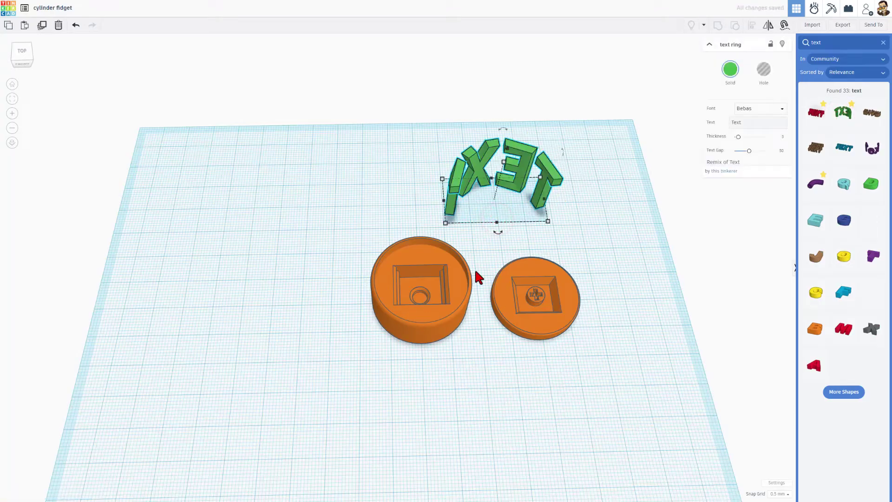
click(782, 109)
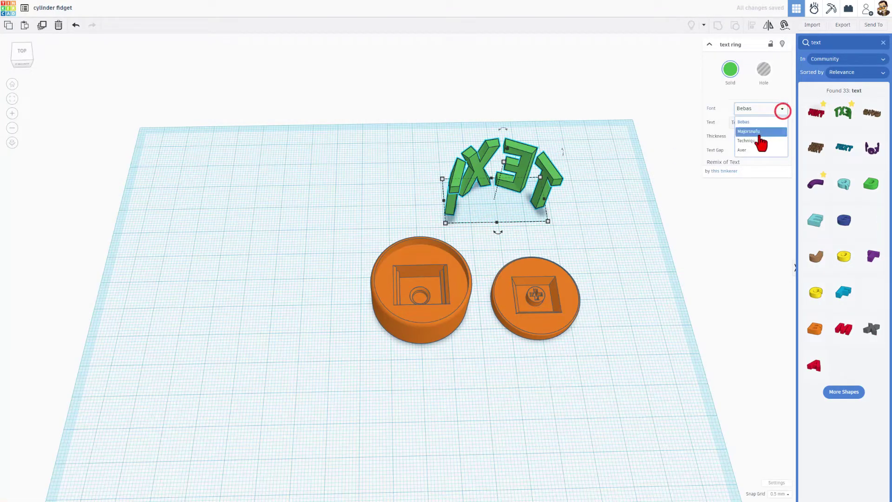
click(585, 174)
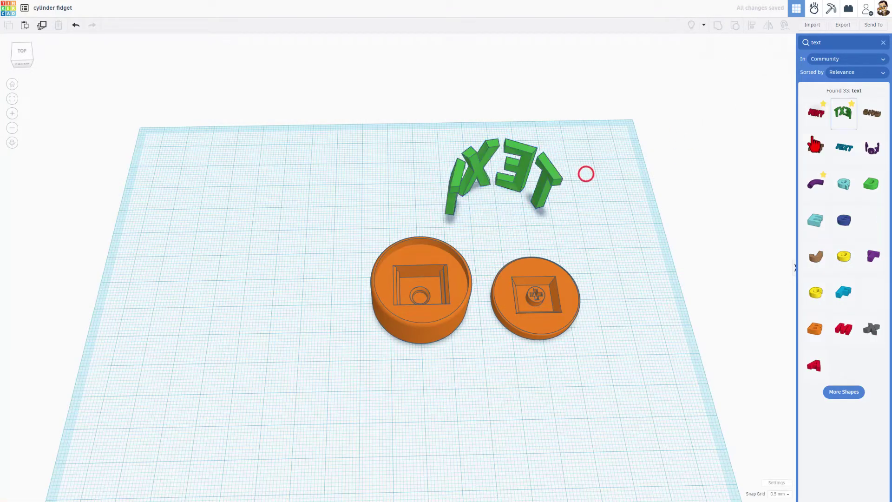
double_click(812, 43)
key(BackSpace)
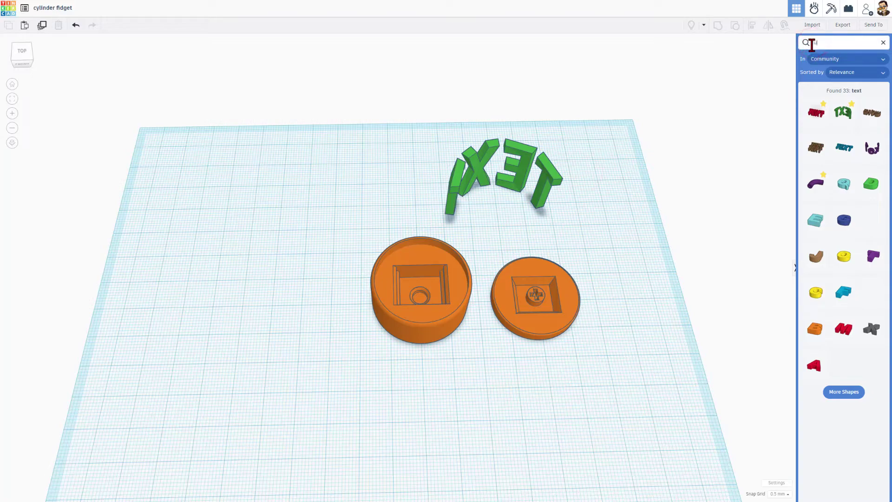
Step: Add the curved 'Write Around Here' shape from a 'curv' search and move it up-right
text(curv)
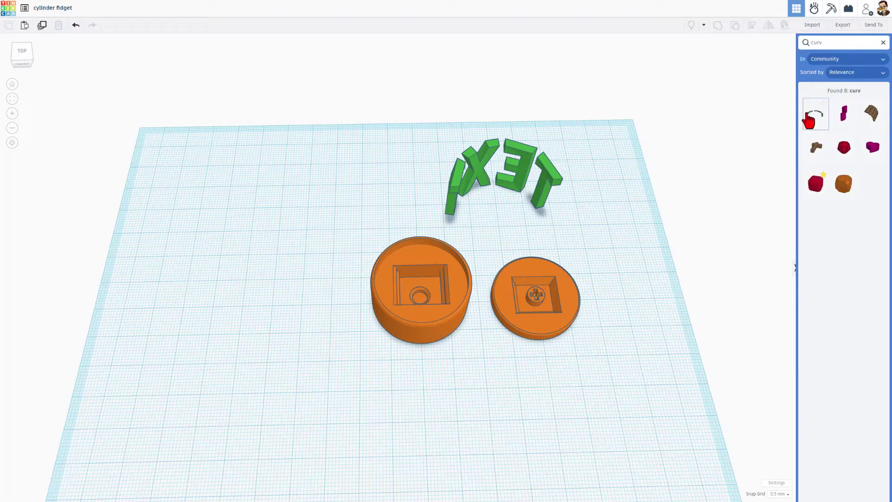
drag(815, 113, 538, 268)
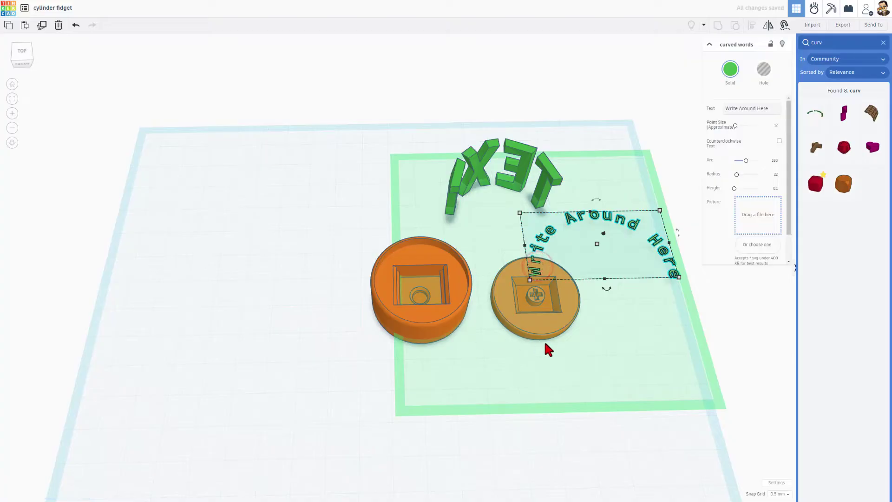
click(550, 372)
drag(636, 226, 556, 287)
click(545, 238)
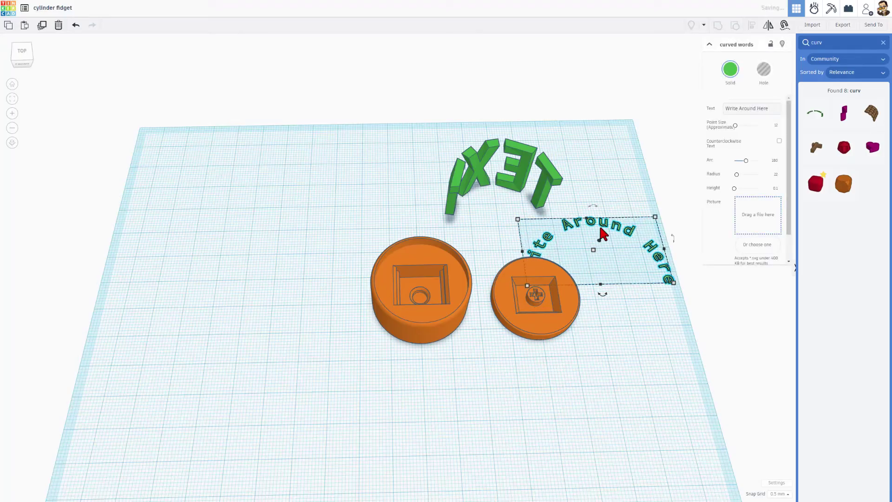
click(637, 328)
drag(602, 223, 628, 202)
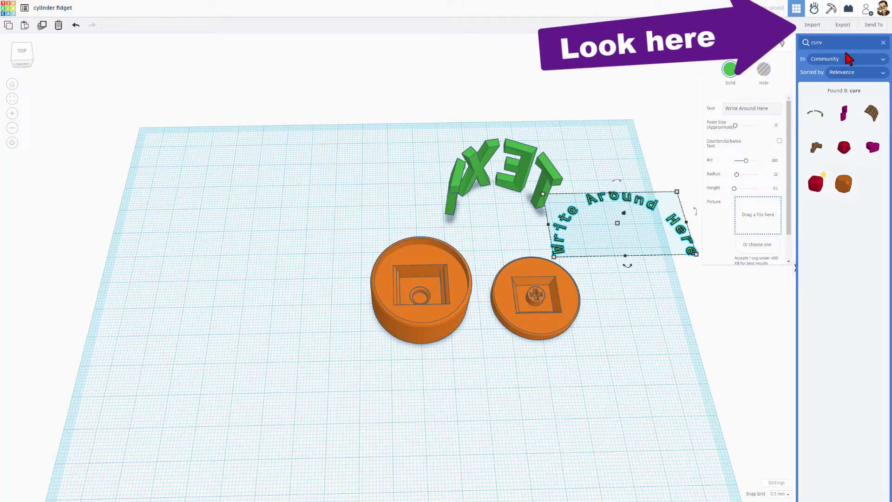
Step: Add the script-style Text shape from a 'scr' search and review its font list
double_click(811, 43)
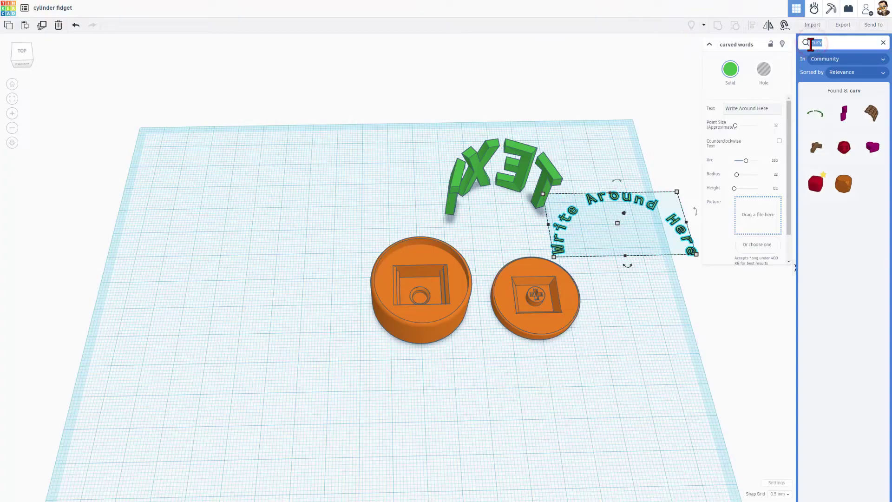
text(scr)
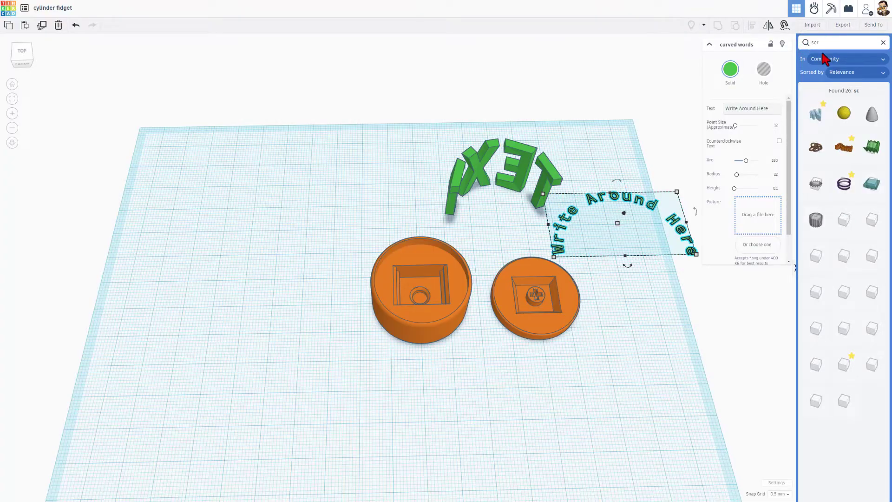
drag(844, 152, 354, 205)
click(757, 110)
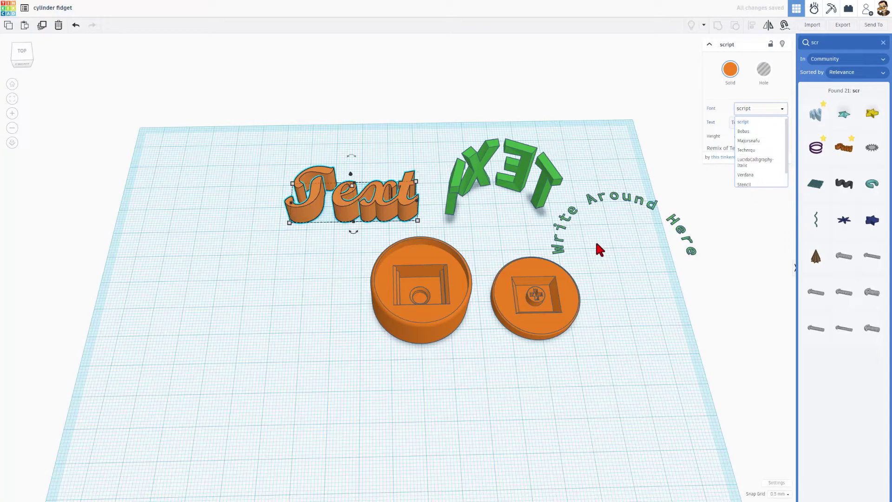
click(566, 376)
right_drag(565, 372, 338, 314)
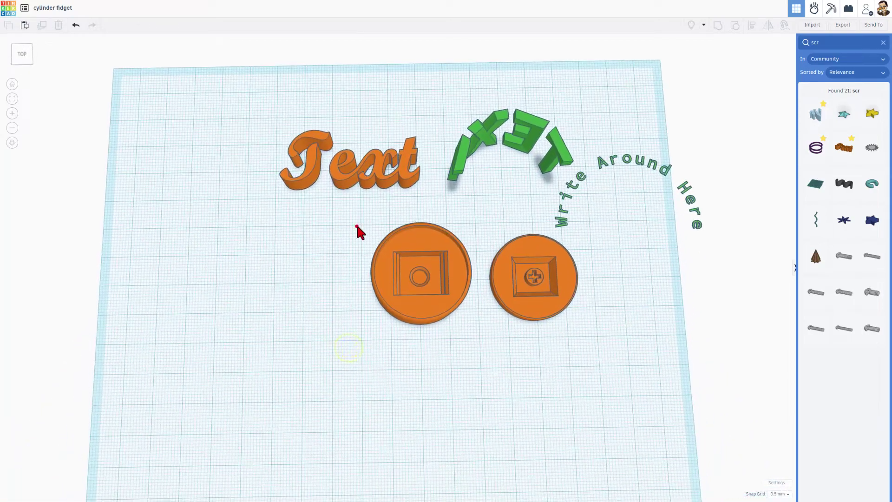
Step: Export the selected base as the STL file cylinder fidget base.stl
drag(357, 226, 470, 331)
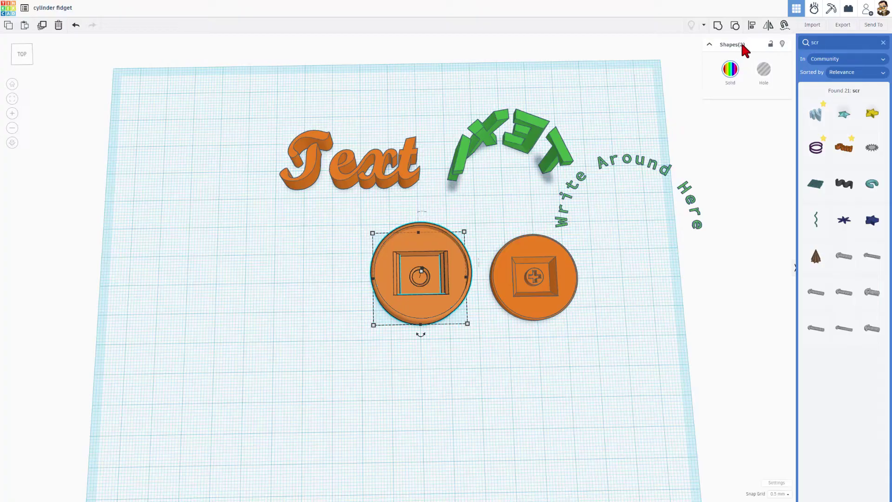
click(842, 24)
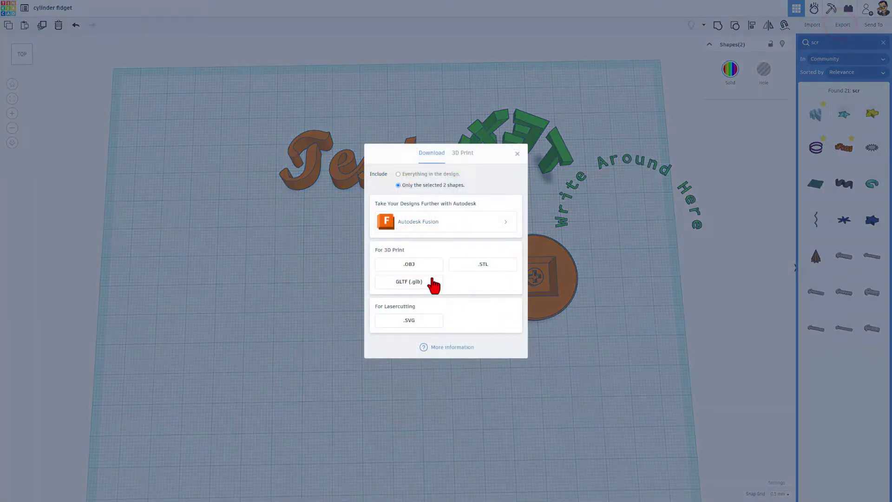
click(483, 266)
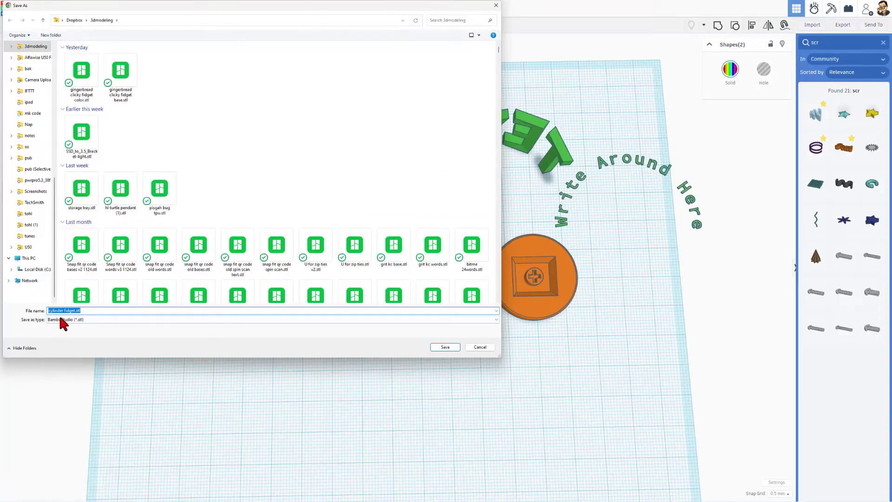
click(75, 310)
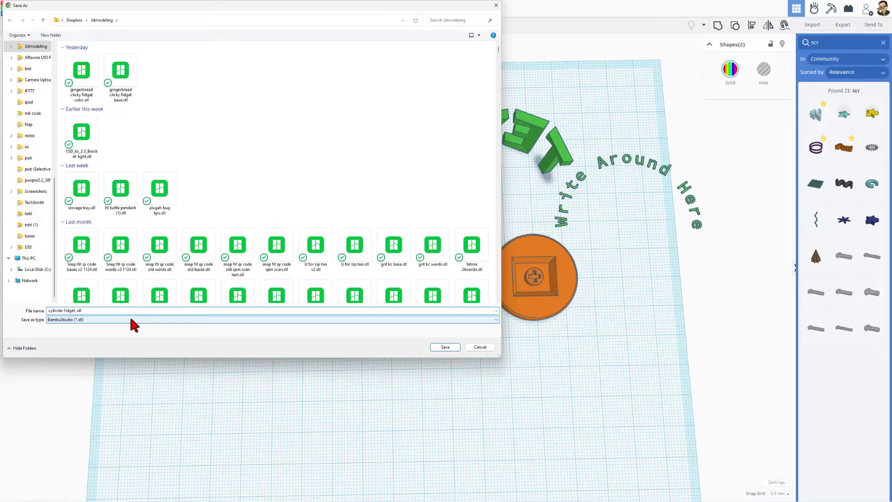
text(base)
click(445, 347)
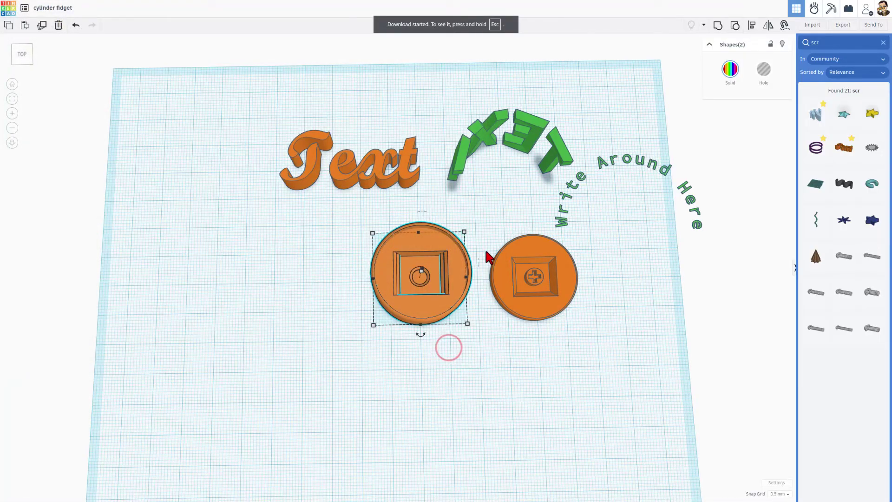
Step: Select the cap and export it as the STL file cylinder fidget cap.stl
drag(485, 249, 553, 297)
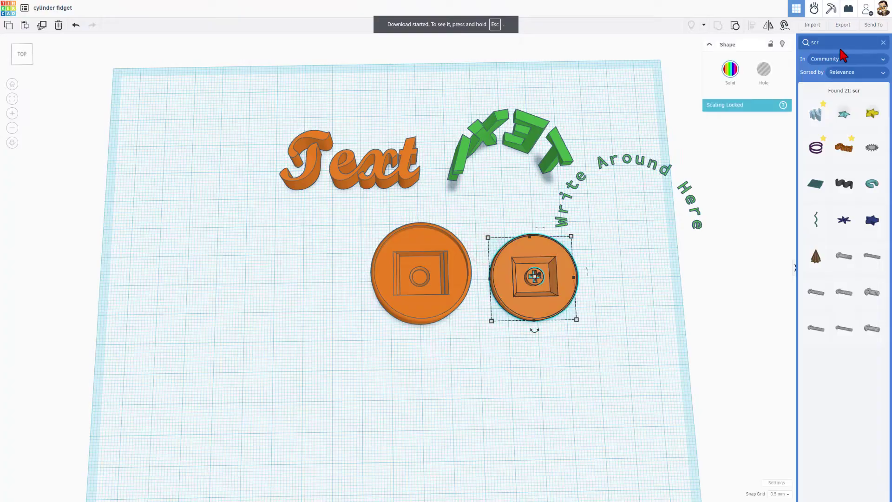
click(843, 25)
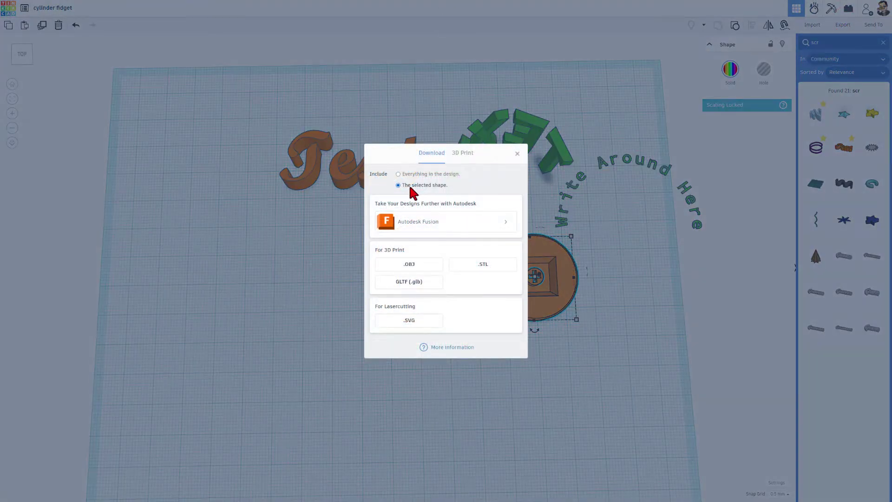
click(478, 267)
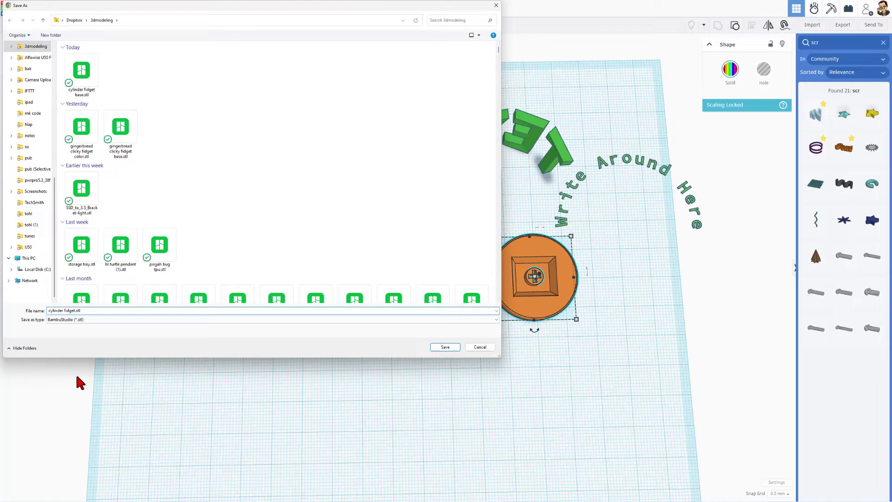
text(cap)
key(Return)
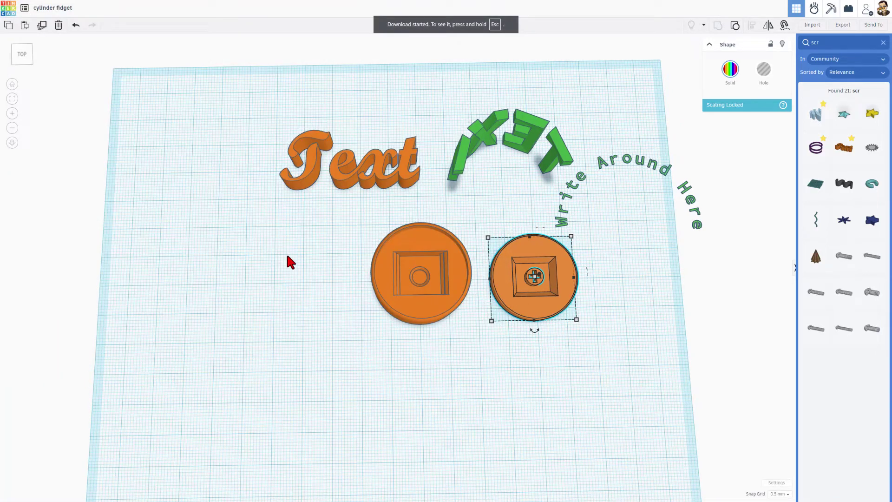
key(alt+Tab)
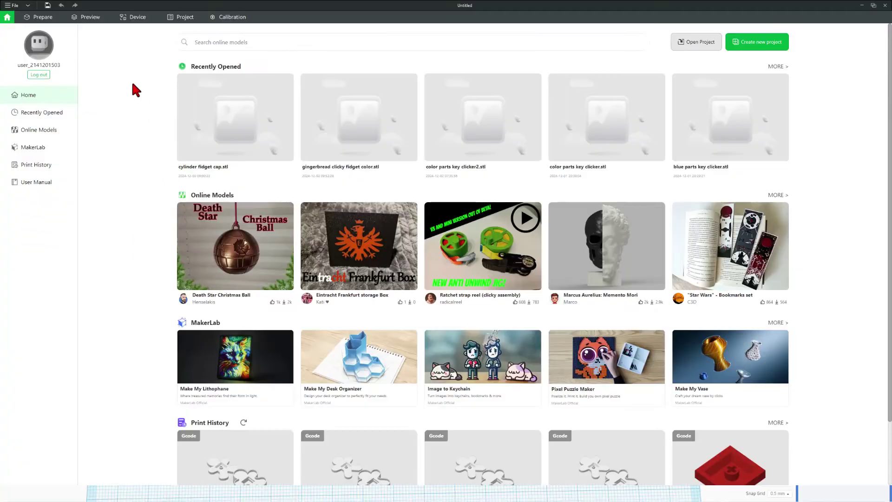
Step: Start a new Bambu Studio project and load both cylinder fidget STLs as one multi-part object
click(754, 43)
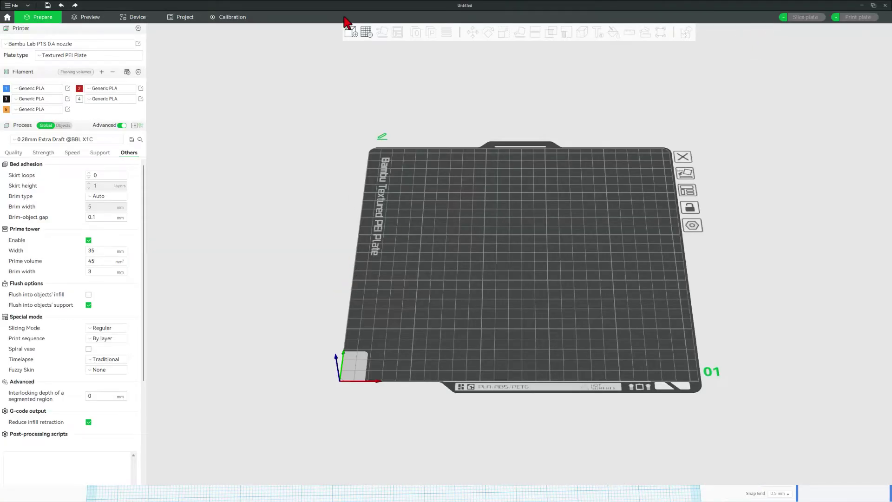
click(350, 34)
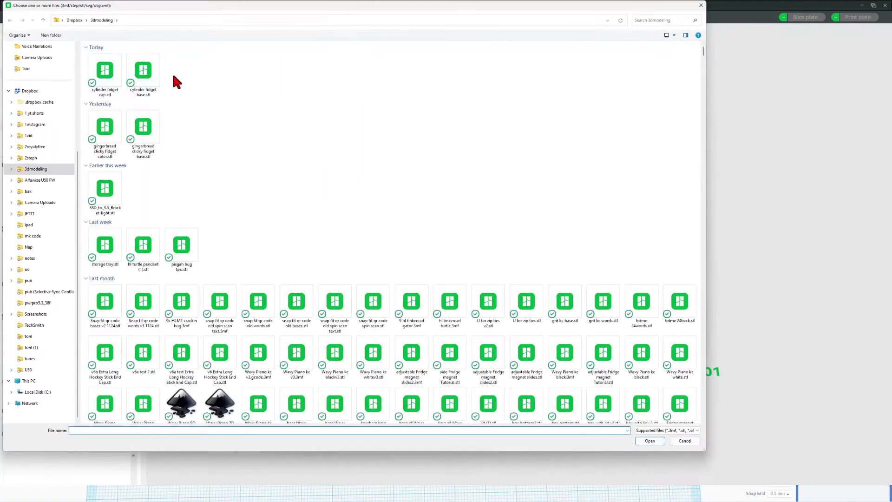
drag(141, 80, 99, 93)
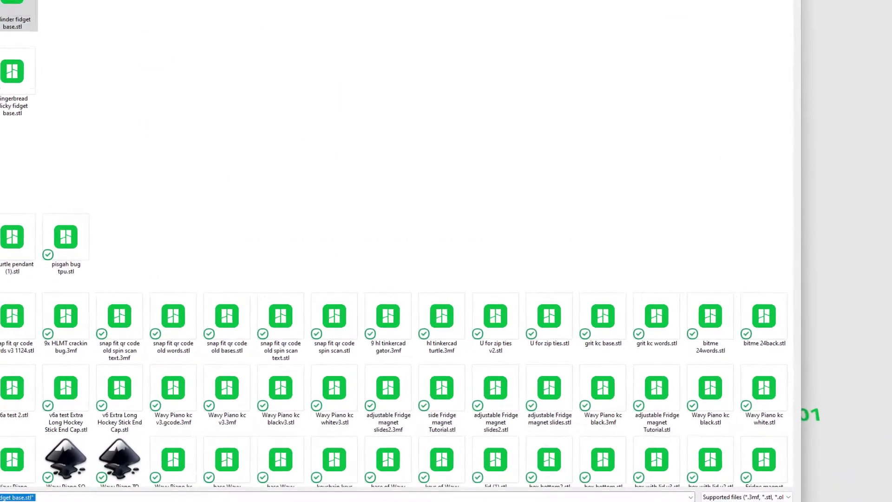
click(648, 441)
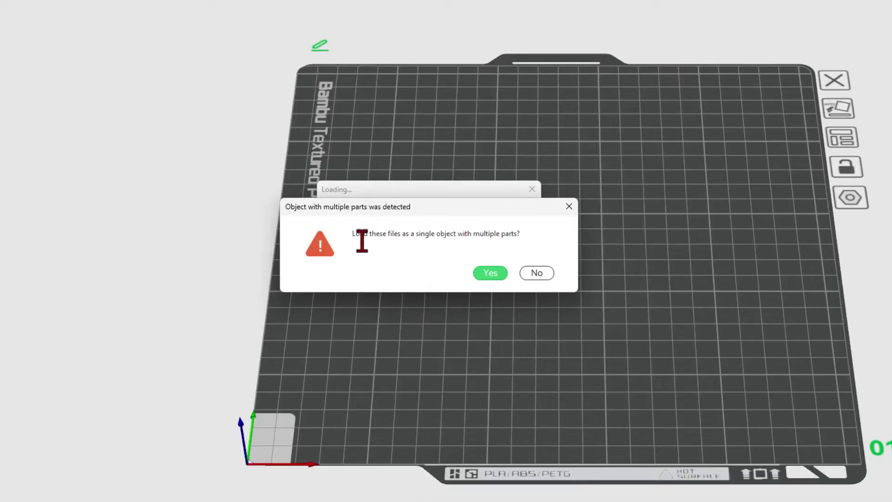
click(487, 271)
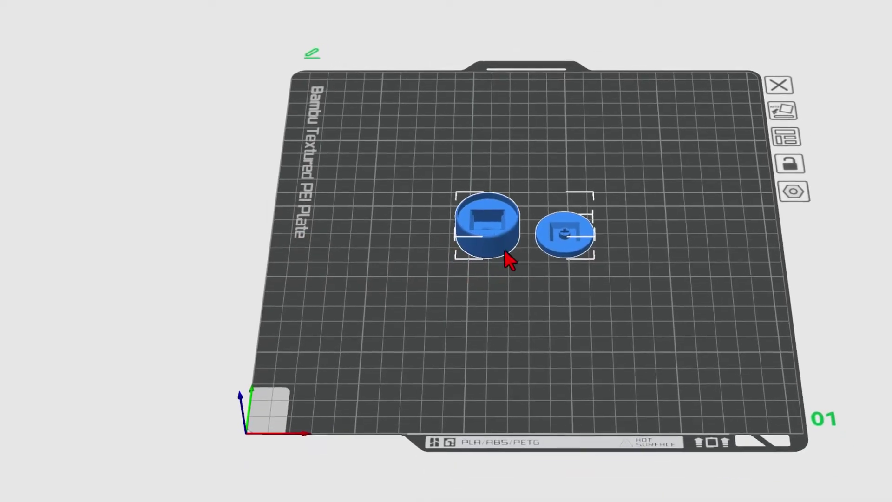
Step: Split the model into separate objects and spread the cap and base apart on the plate
right_click(493, 252)
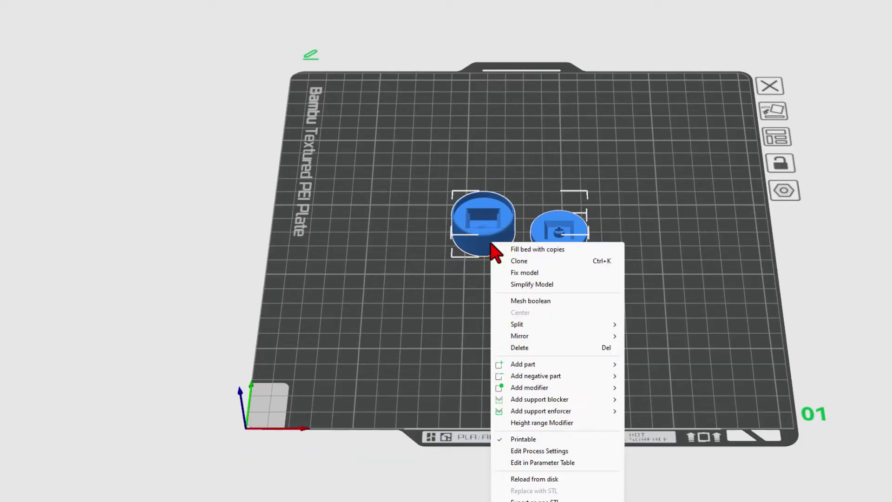
mouse_move(509, 325)
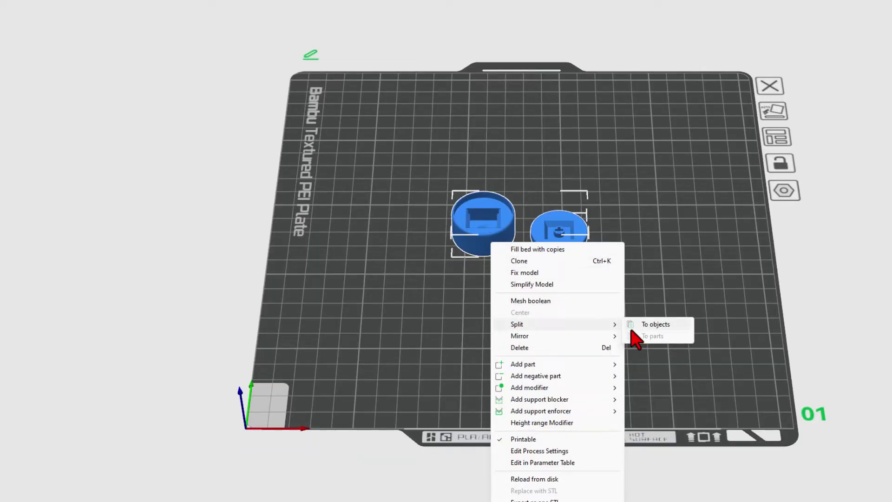
click(646, 327)
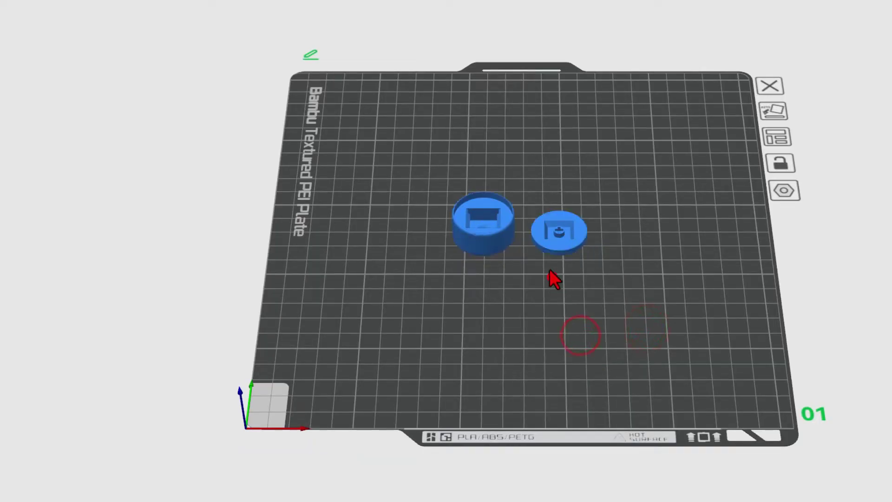
click(552, 233)
drag(576, 238, 618, 231)
drag(503, 233, 472, 239)
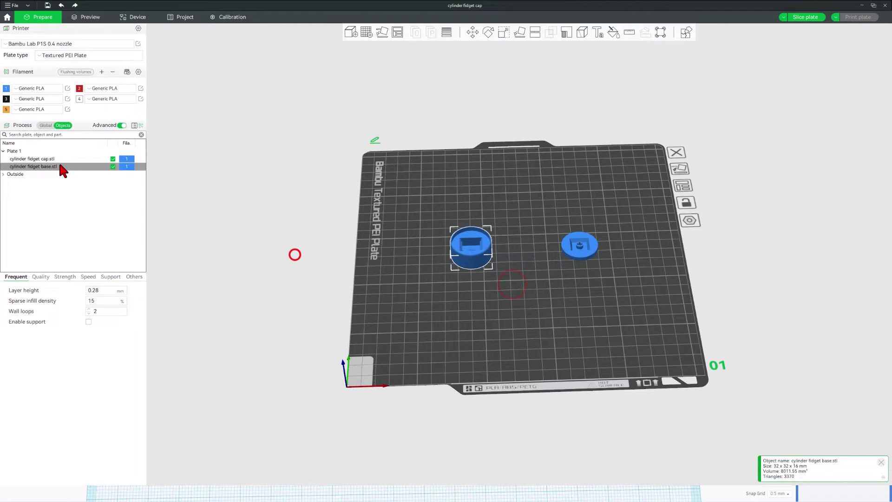
Step: Assign white filament 4 to the base cylinder and red filament 2 to the cap
right_click(464, 264)
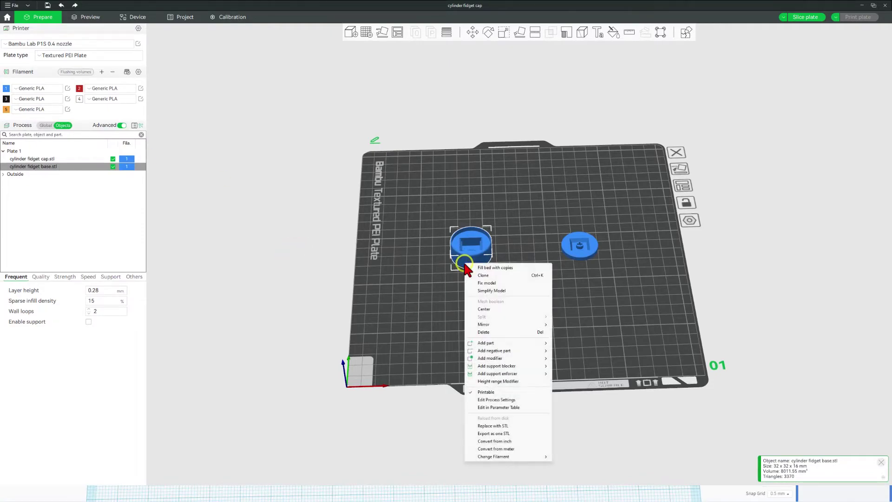
mouse_move(543, 456)
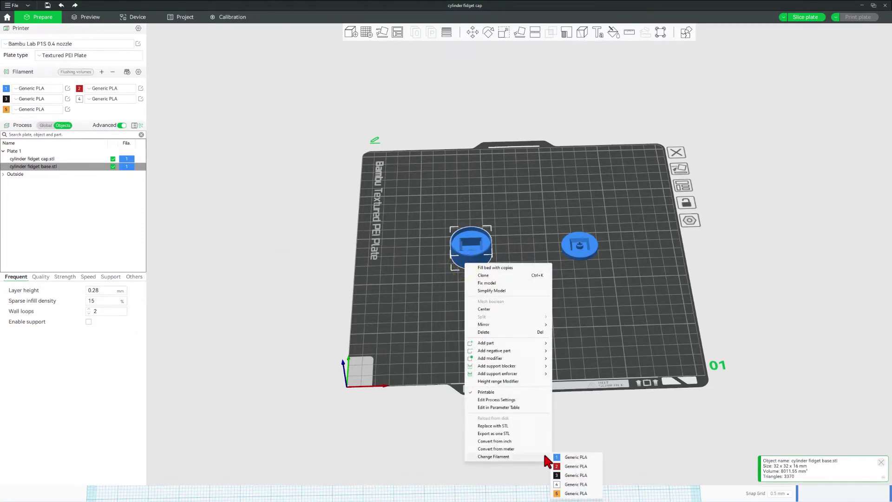
click(568, 485)
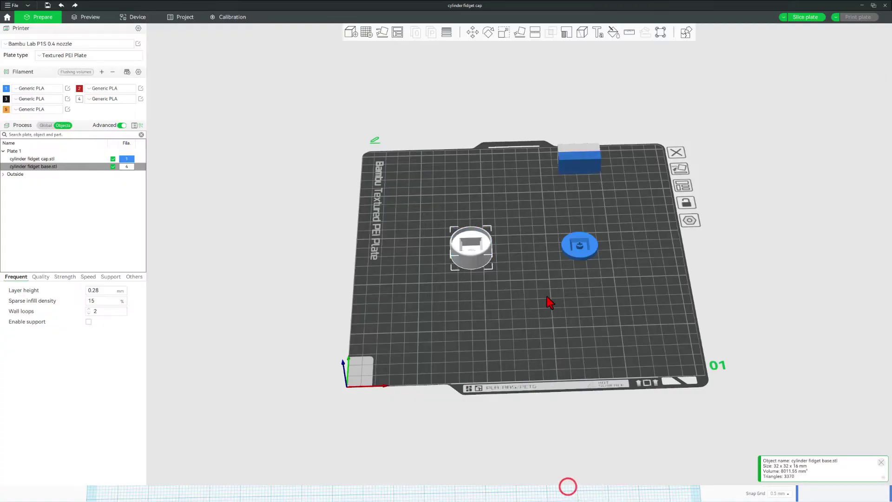
right_click(570, 250)
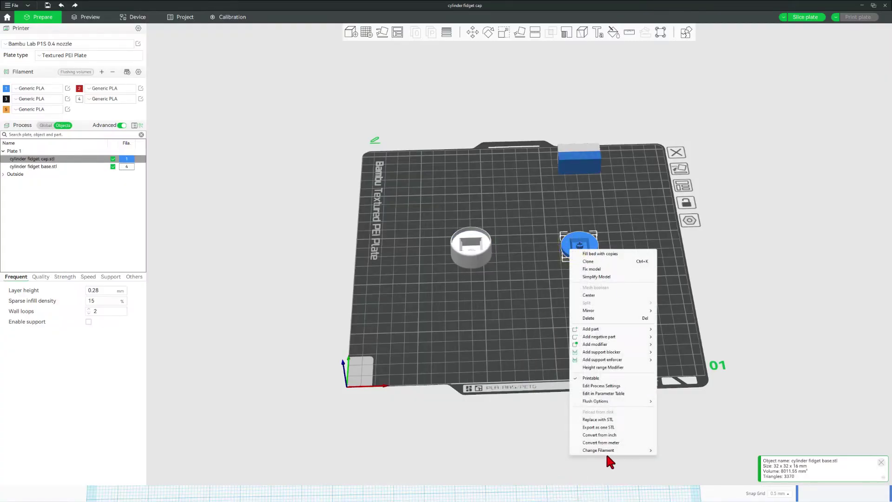
mouse_move(606, 450)
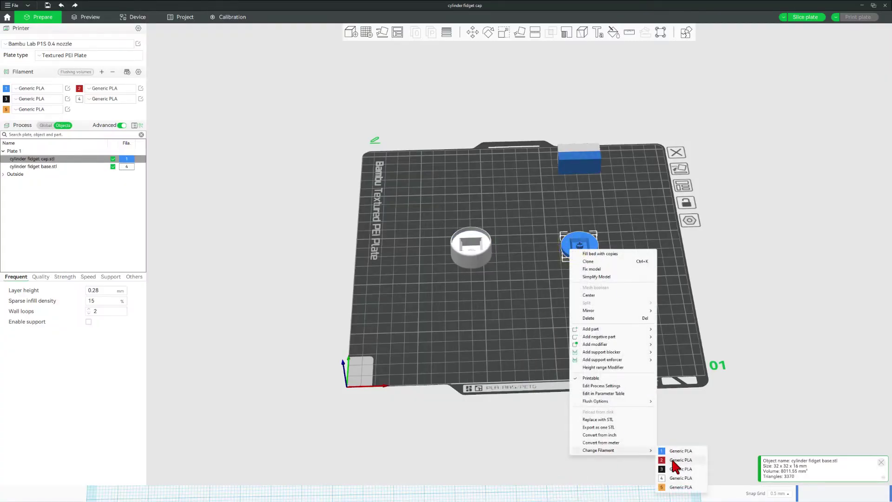
click(673, 460)
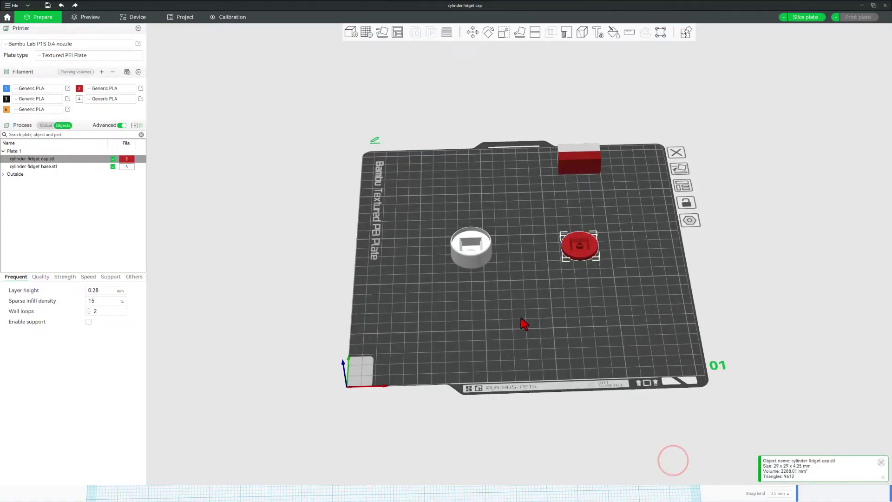
Step: Set the global print sequence to By object, move the base back-left, and disable the prime tower
click(42, 125)
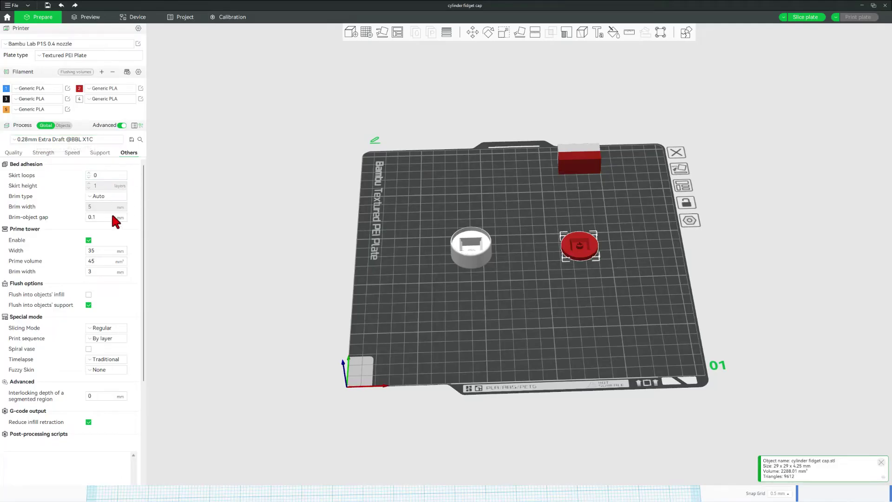
click(107, 336)
click(106, 358)
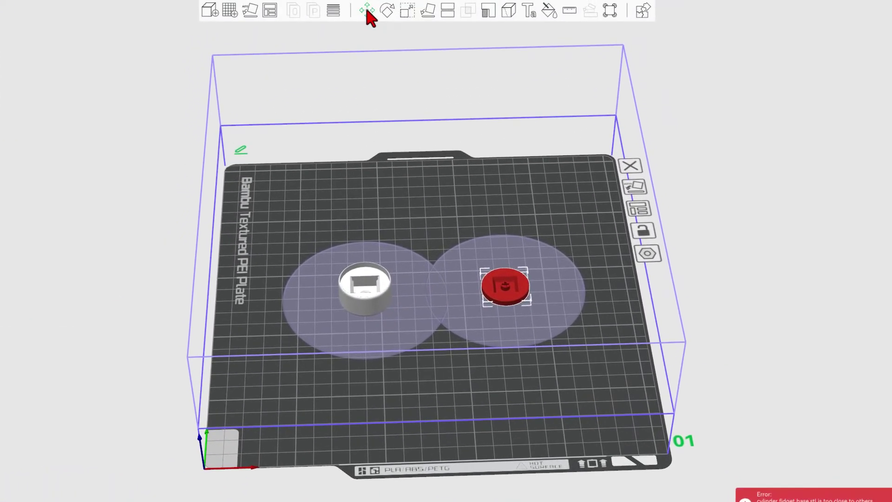
click(367, 9)
drag(364, 285, 341, 252)
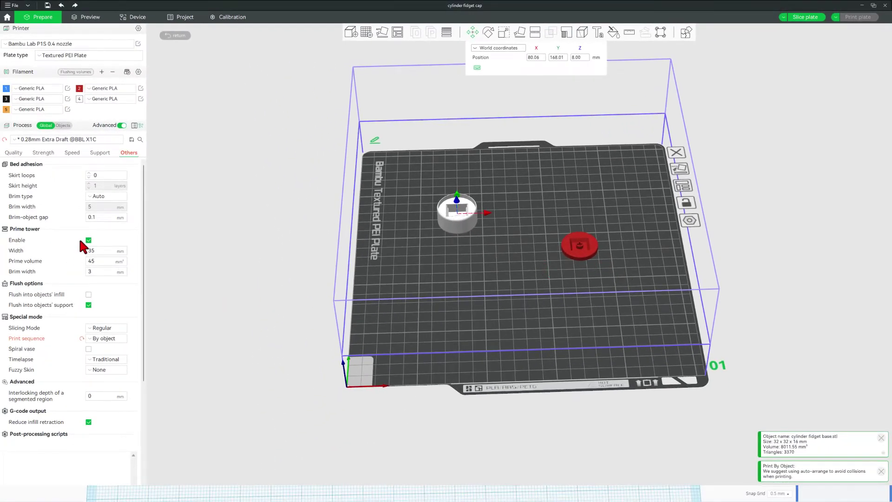
click(88, 240)
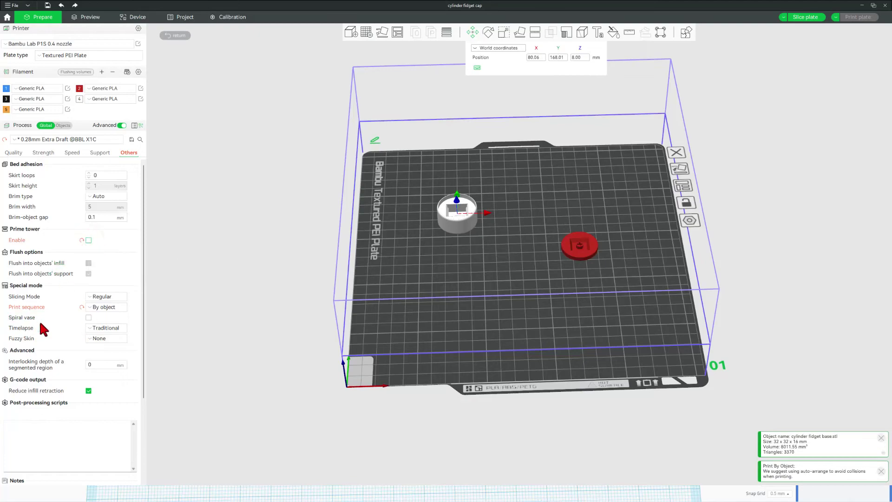
Step: Slice the plate, send the print job to the printer, and start the live camera feed
click(800, 16)
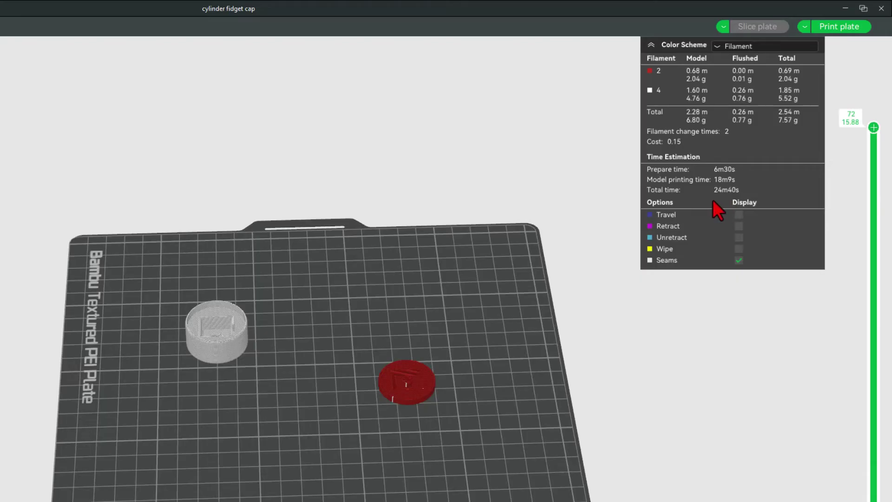
click(838, 27)
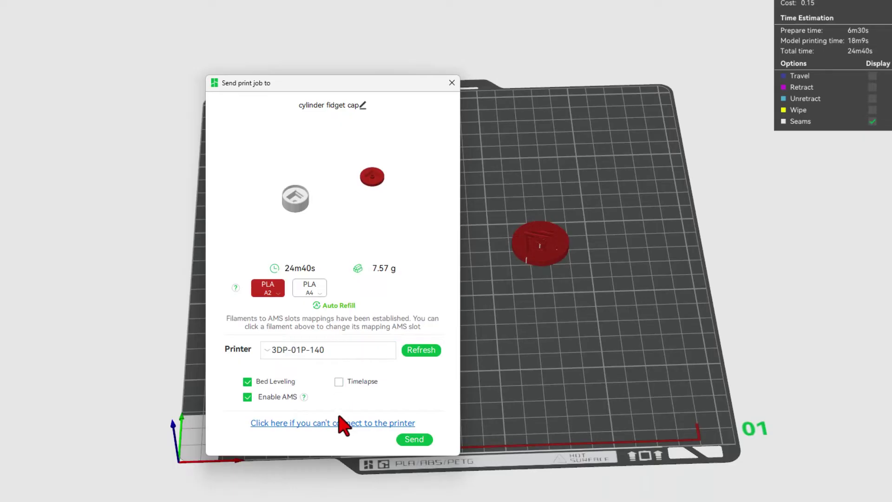
click(411, 440)
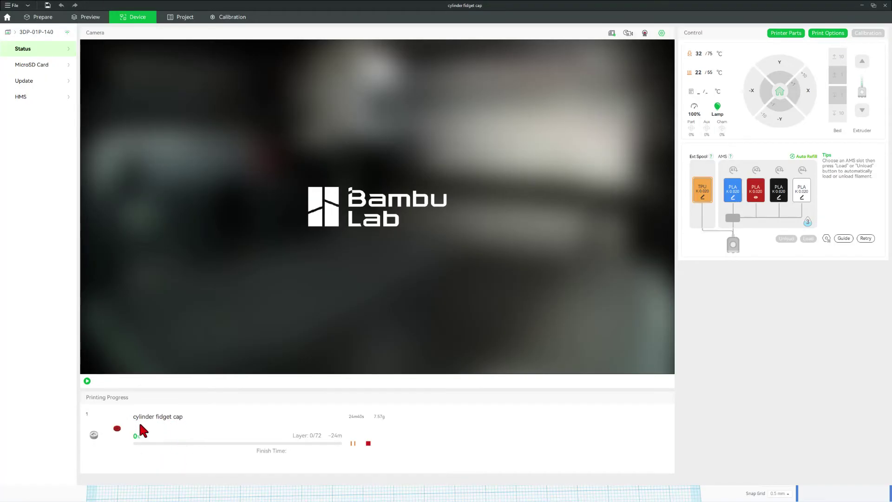
click(87, 381)
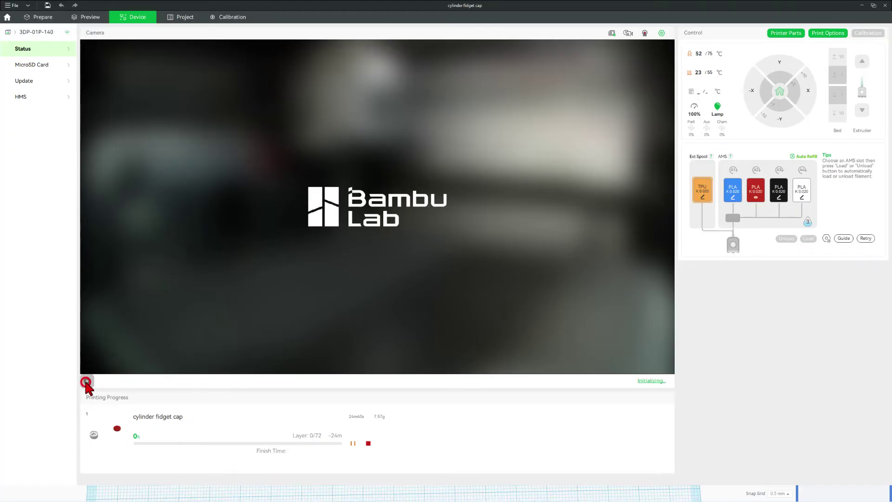